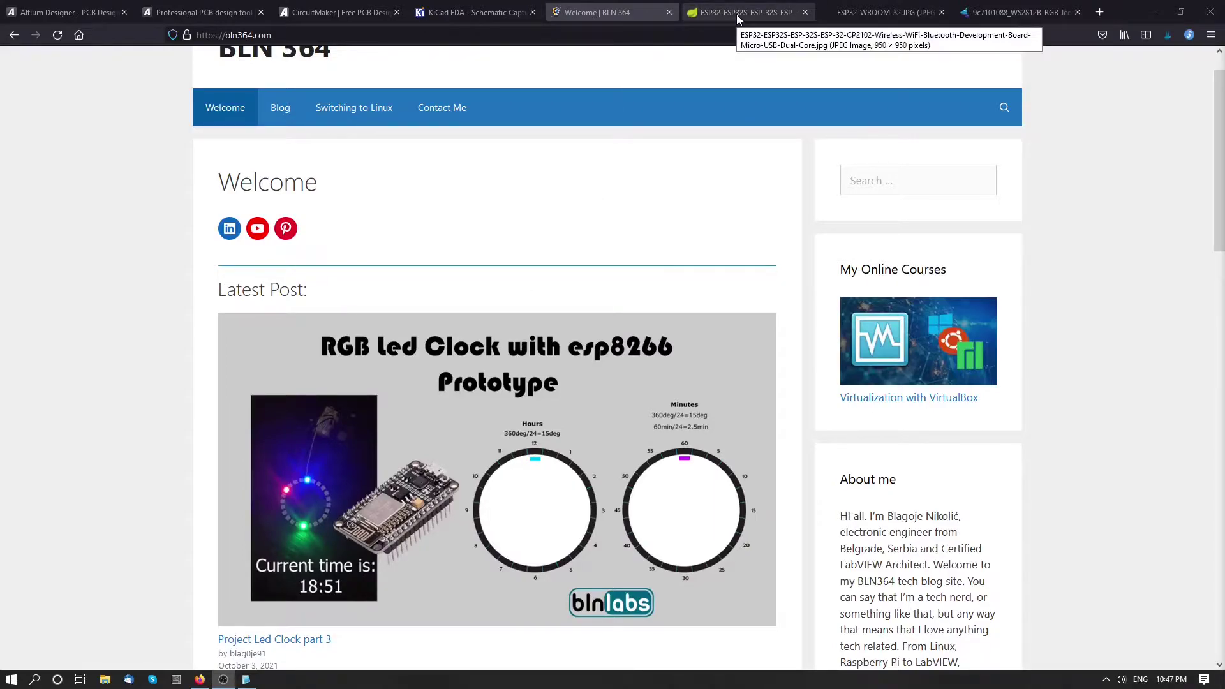
# View the ESP32-WROOM-32 module photo and 30-pin pinout, then return to the BLN 364 blog
pyautogui.click(855, 13)
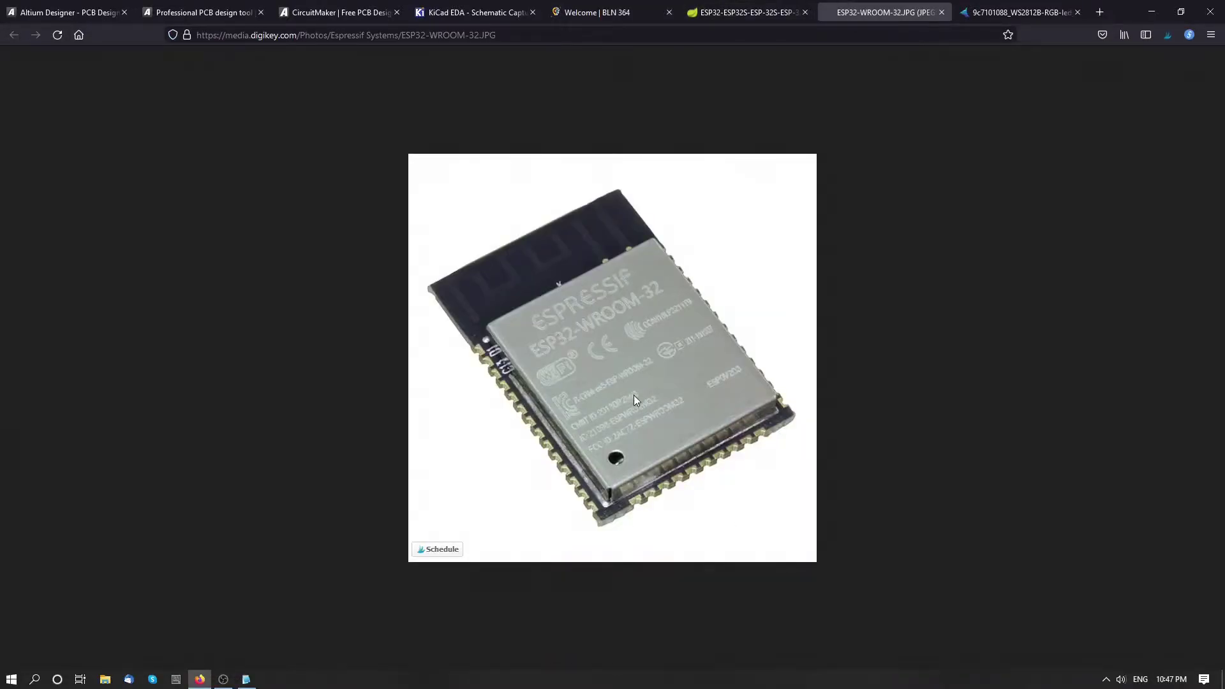
pyautogui.click(753, 14)
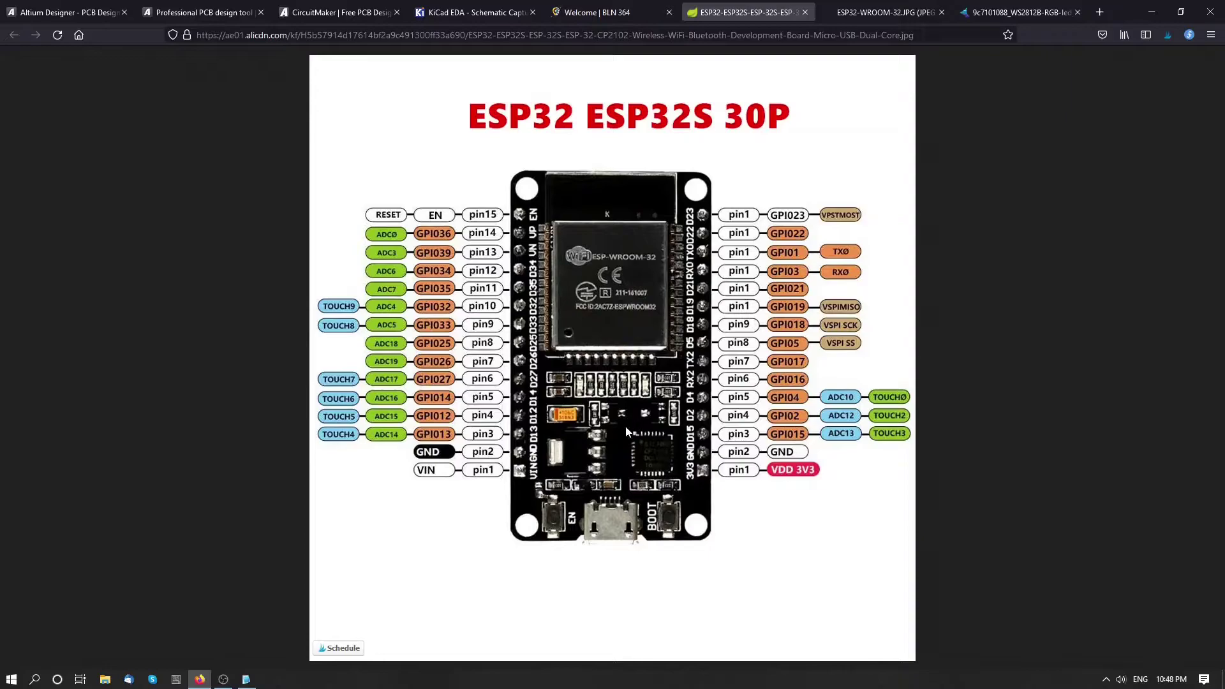
pyautogui.click(585, 20)
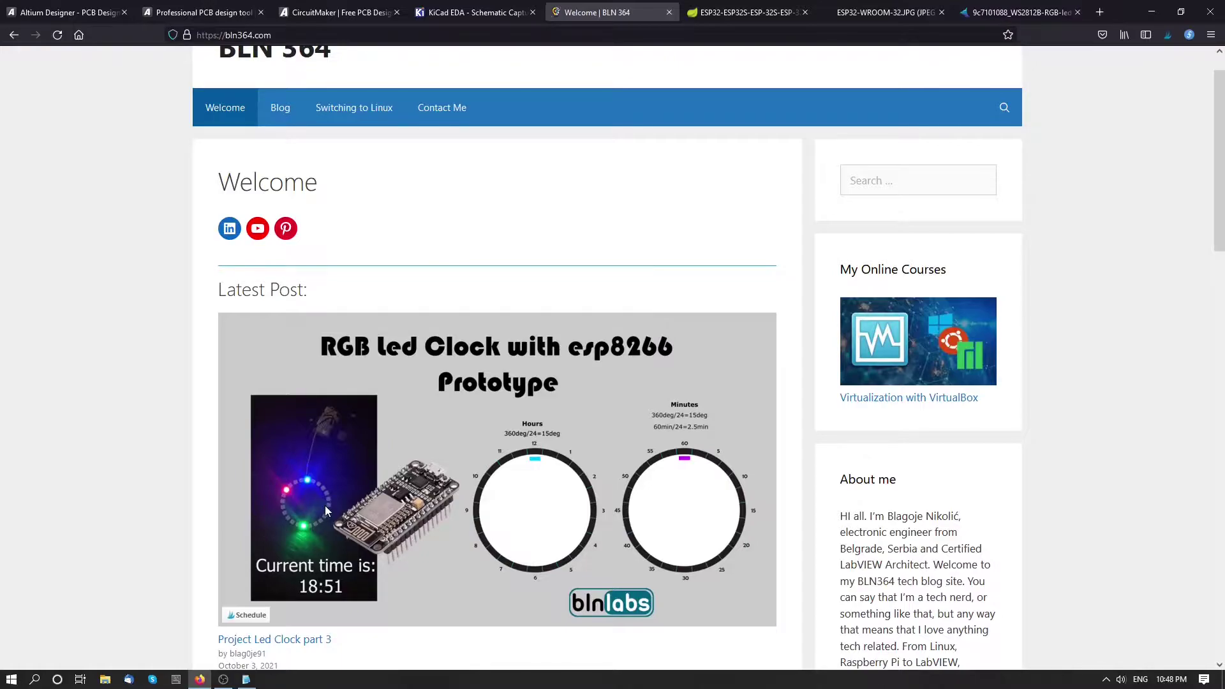
# Highlight the Altium Designer starting price and CircuitStudio's $495 price, then go to CircuitMaker's page
pyautogui.click(51, 11)
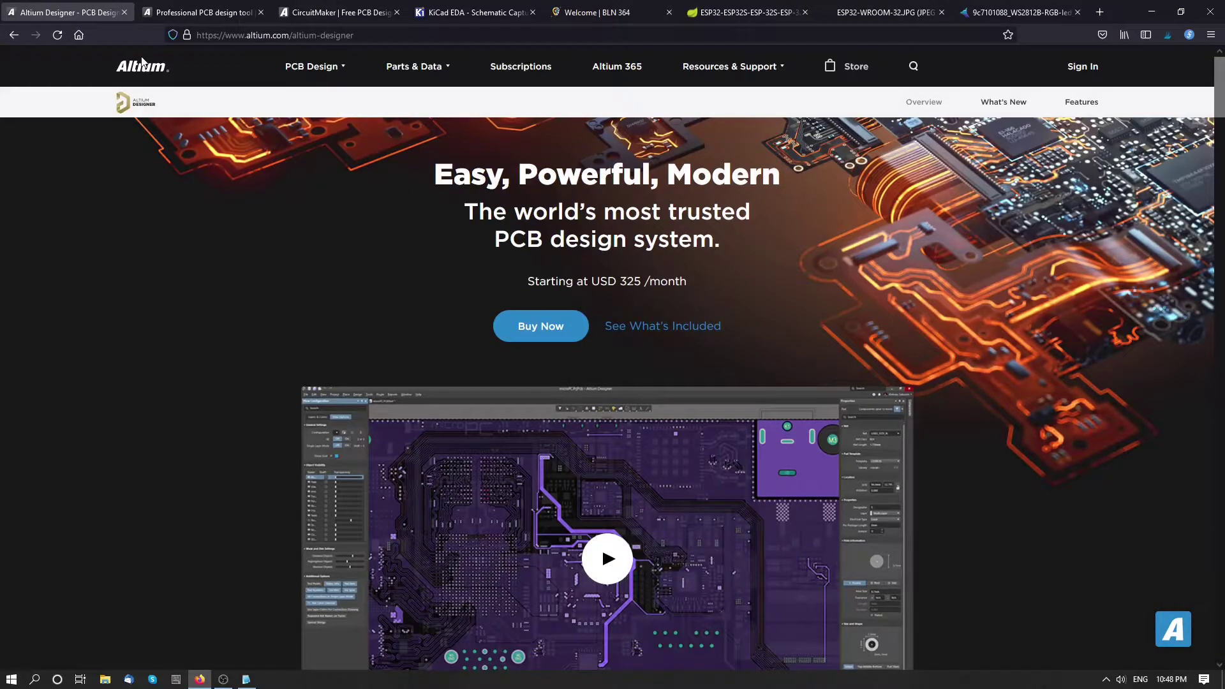
pyautogui.moveTo(526, 287); pyautogui.dragTo(690, 294)
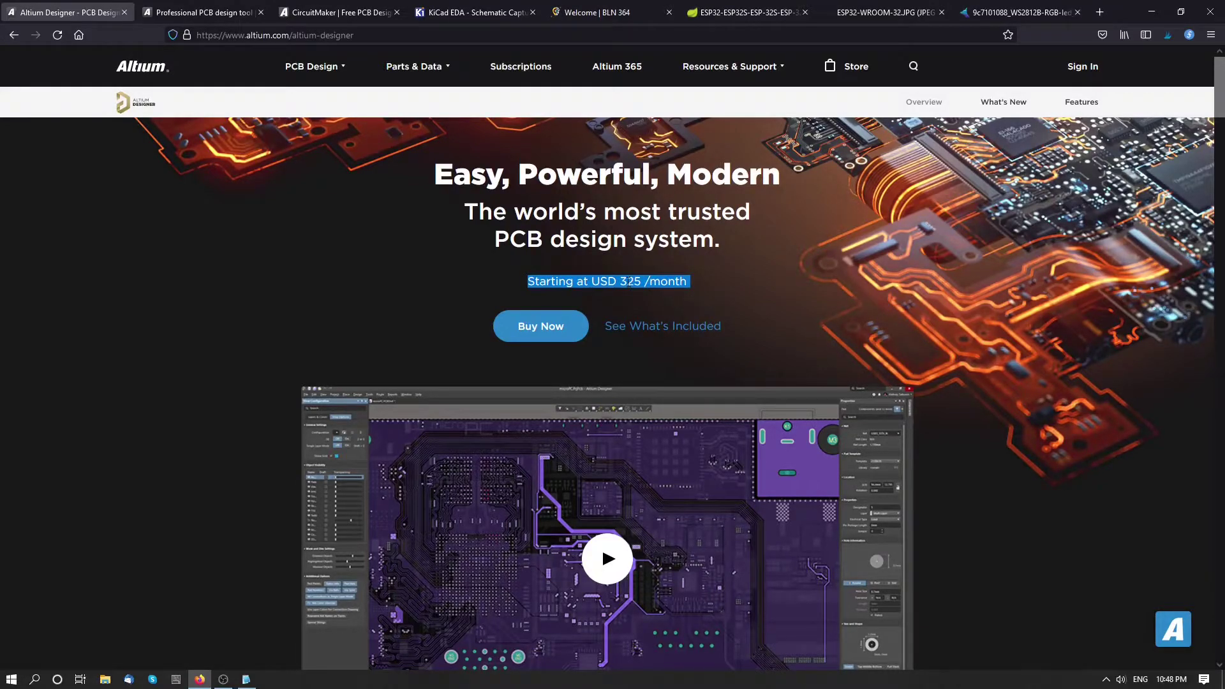
pyautogui.click(185, 13)
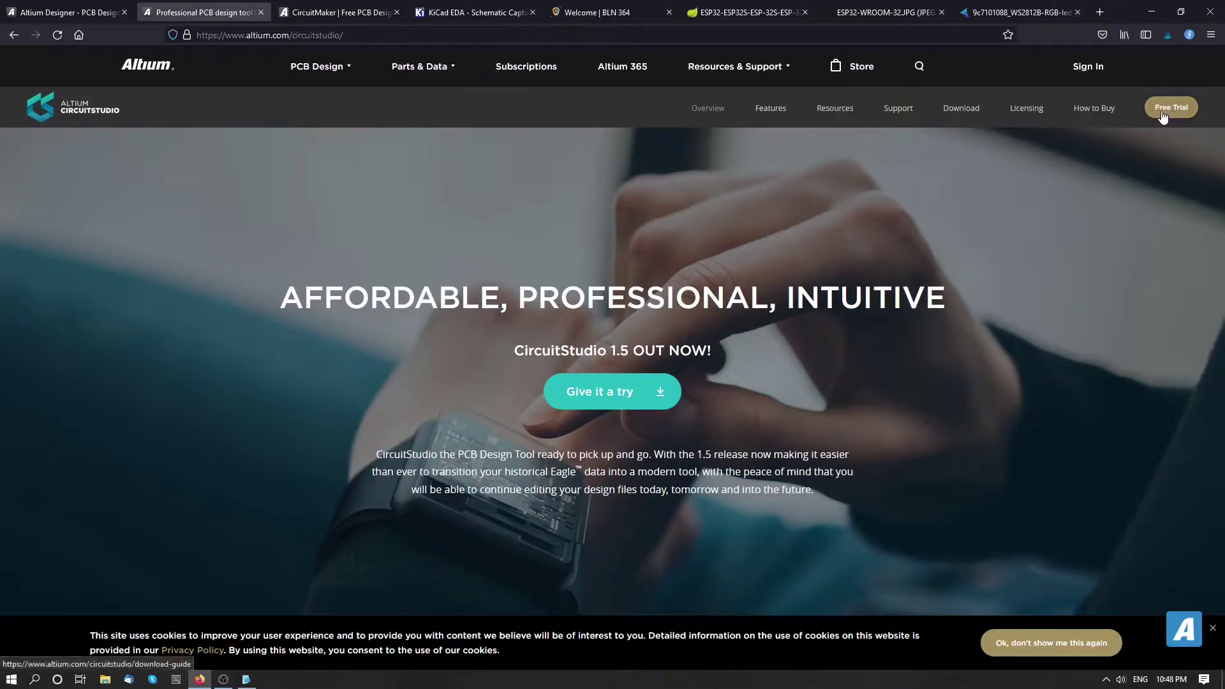
pyautogui.click(1089, 112)
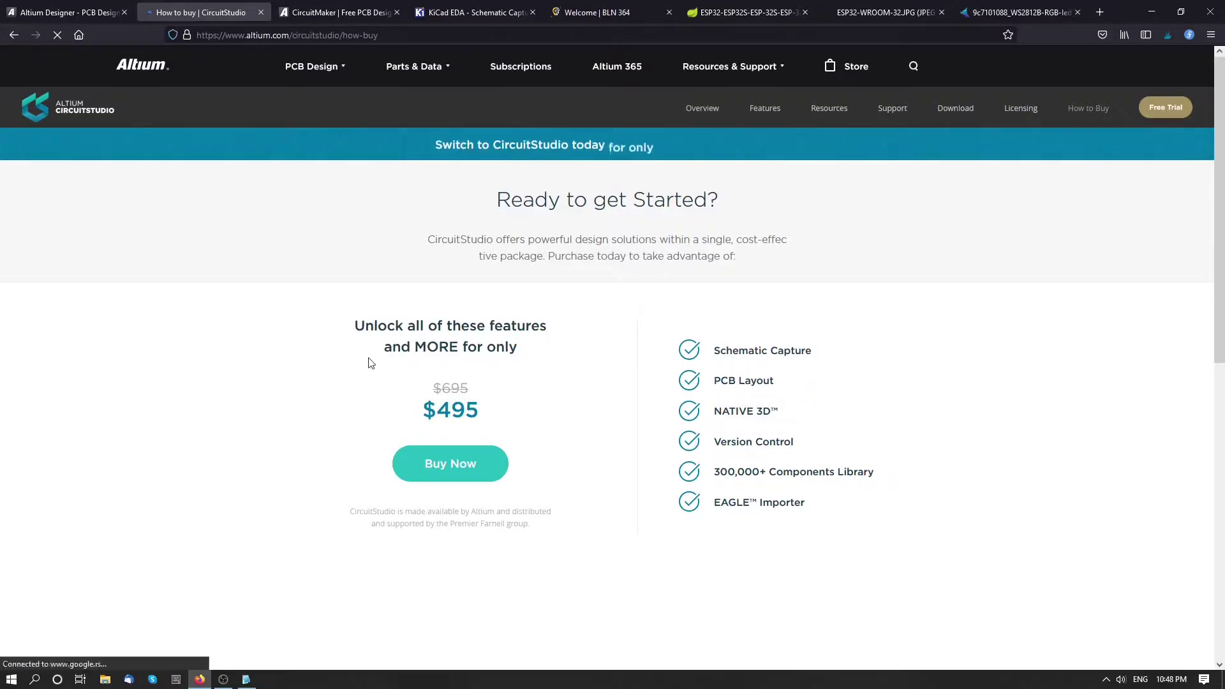
pyautogui.moveTo(481, 411); pyautogui.dragTo(328, 319)
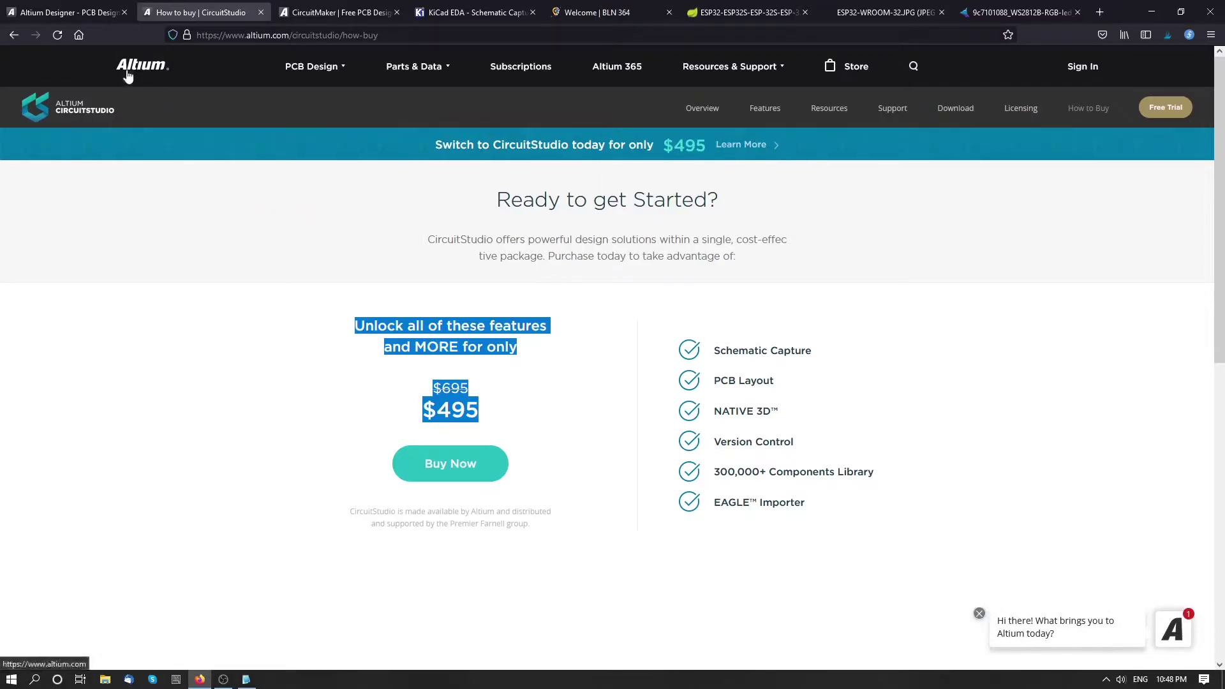
pyautogui.click(307, 21)
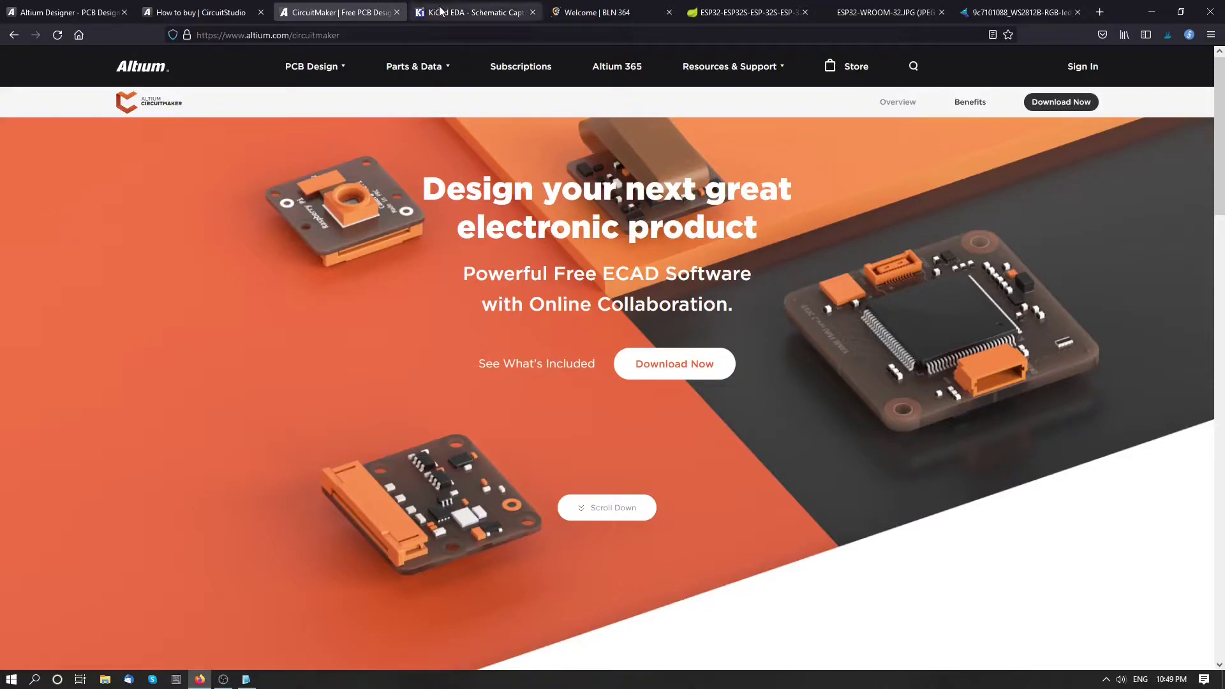
# Open the SPICE Simulation feature page from KiCad's Discover menu
pyautogui.click(475, 12)
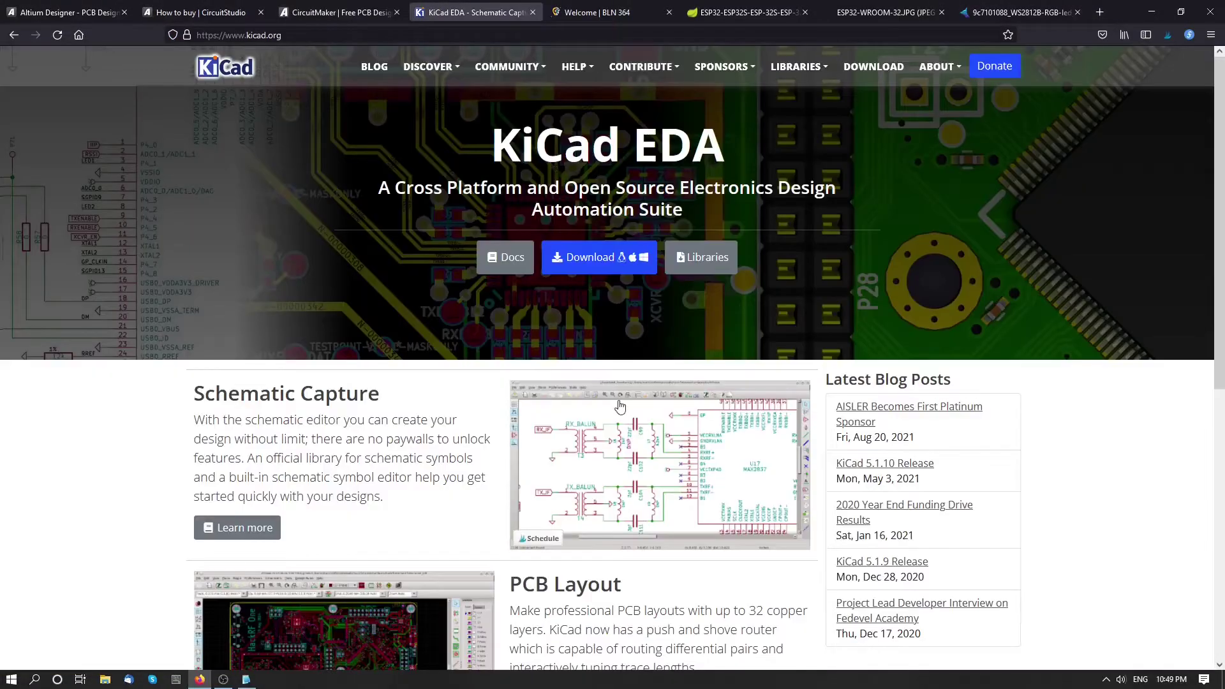
pyautogui.click(443, 67)
pyautogui.click(444, 228)
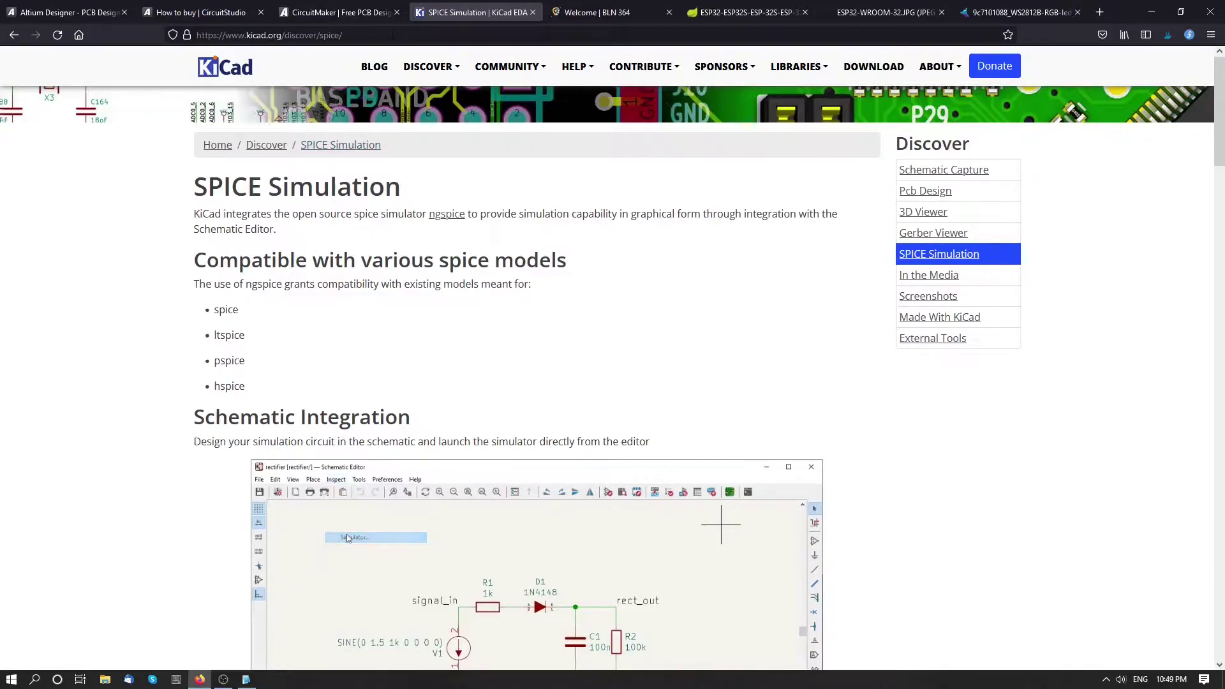
# Return to the CircuitMaker tab and look over the Download CircuitMaker sign-up form
pyautogui.click(338, 12)
pyautogui.click(481, 12)
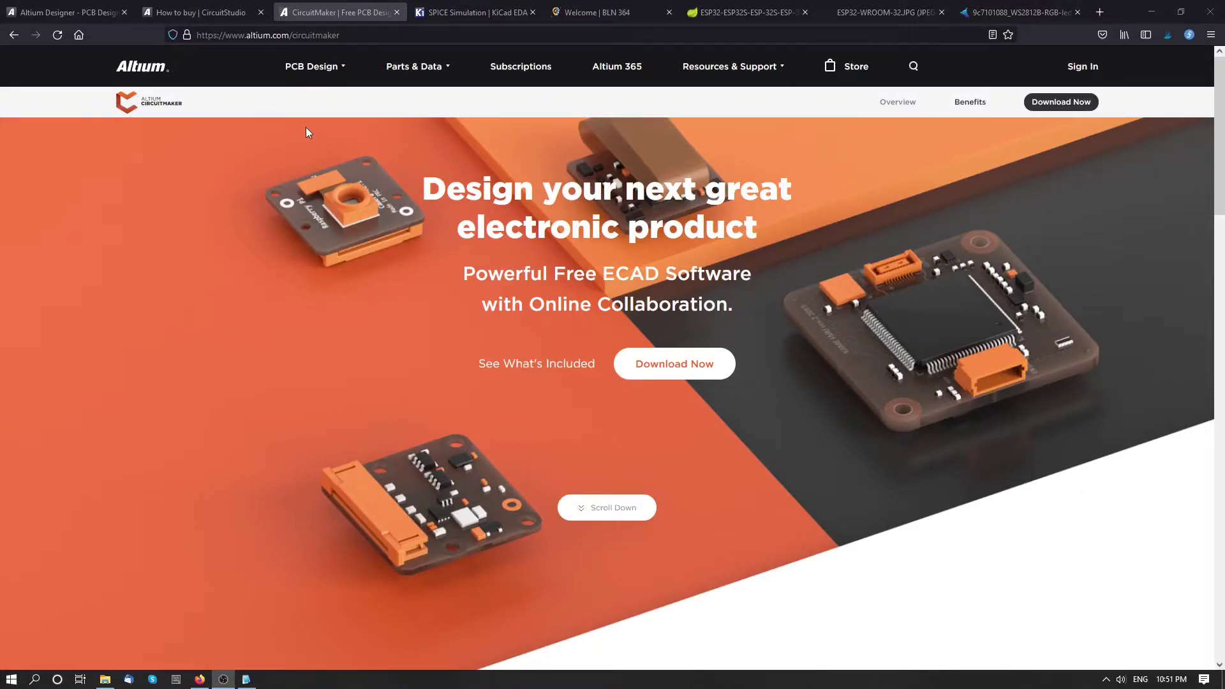
pyautogui.scroll(-2, 549, 423)
pyautogui.scroll(2, 678, 418)
# Fill the CircuitMaker download form with first name, last name and email, accept the terms, and submit
pyautogui.click(667, 366)
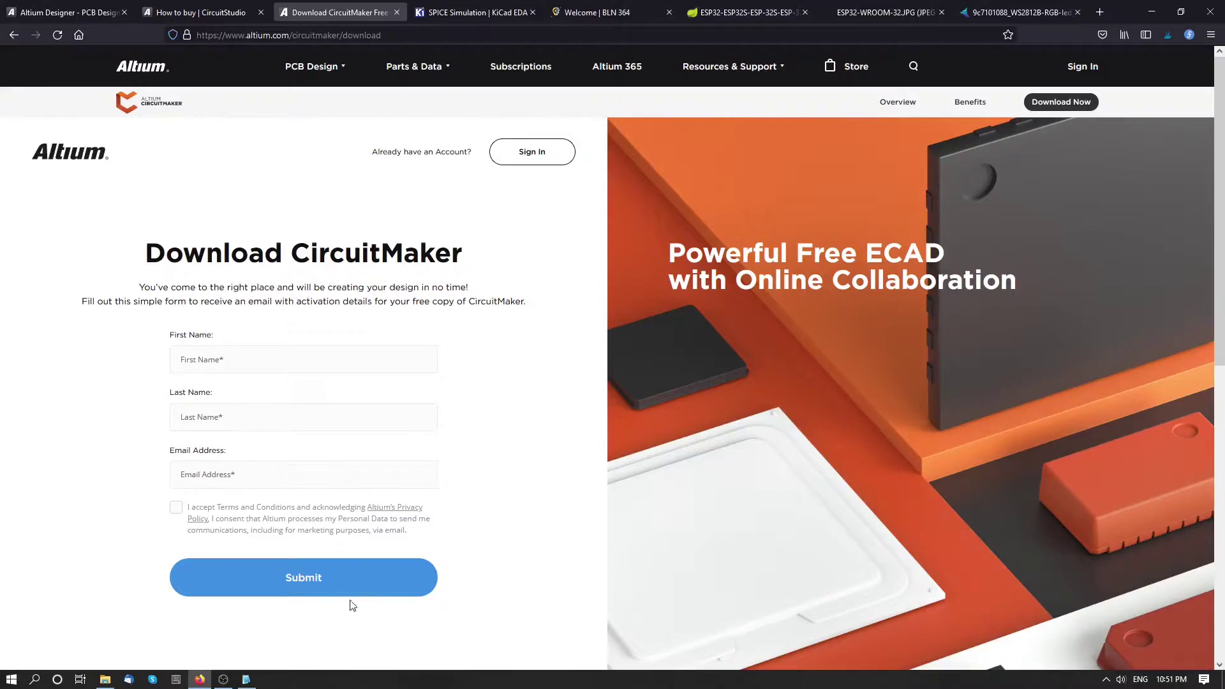
pyautogui.click(258, 368)
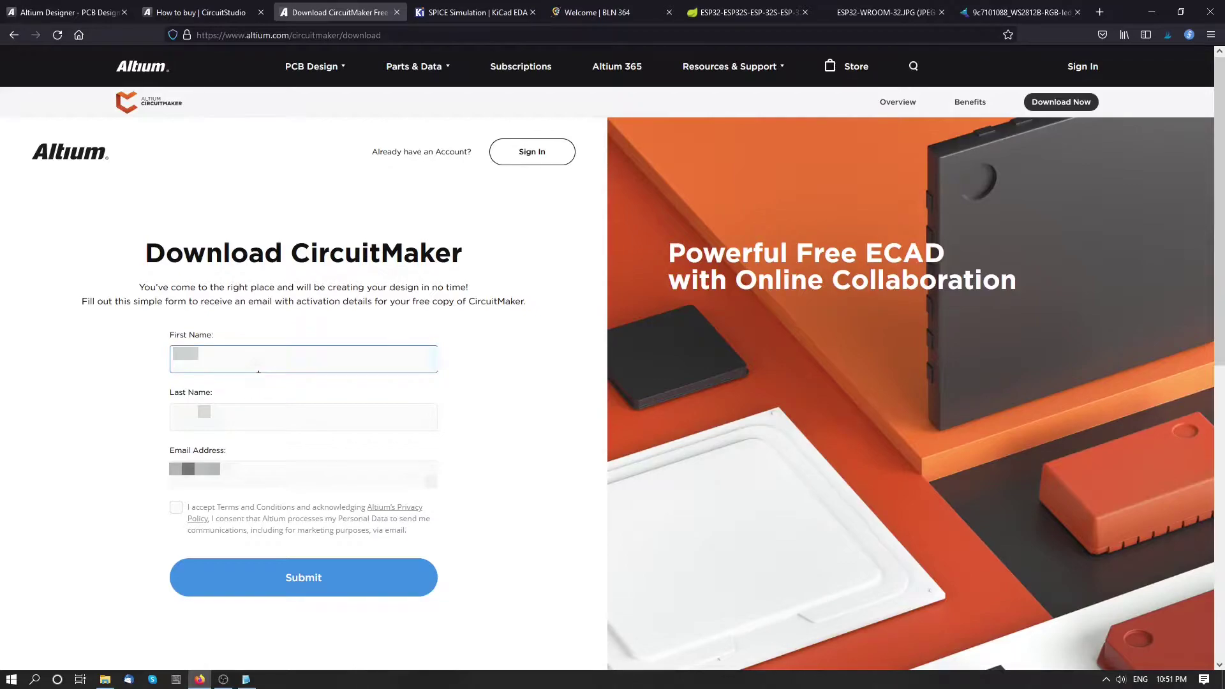
pyautogui.press('Tab')
pyautogui.press('Tab')
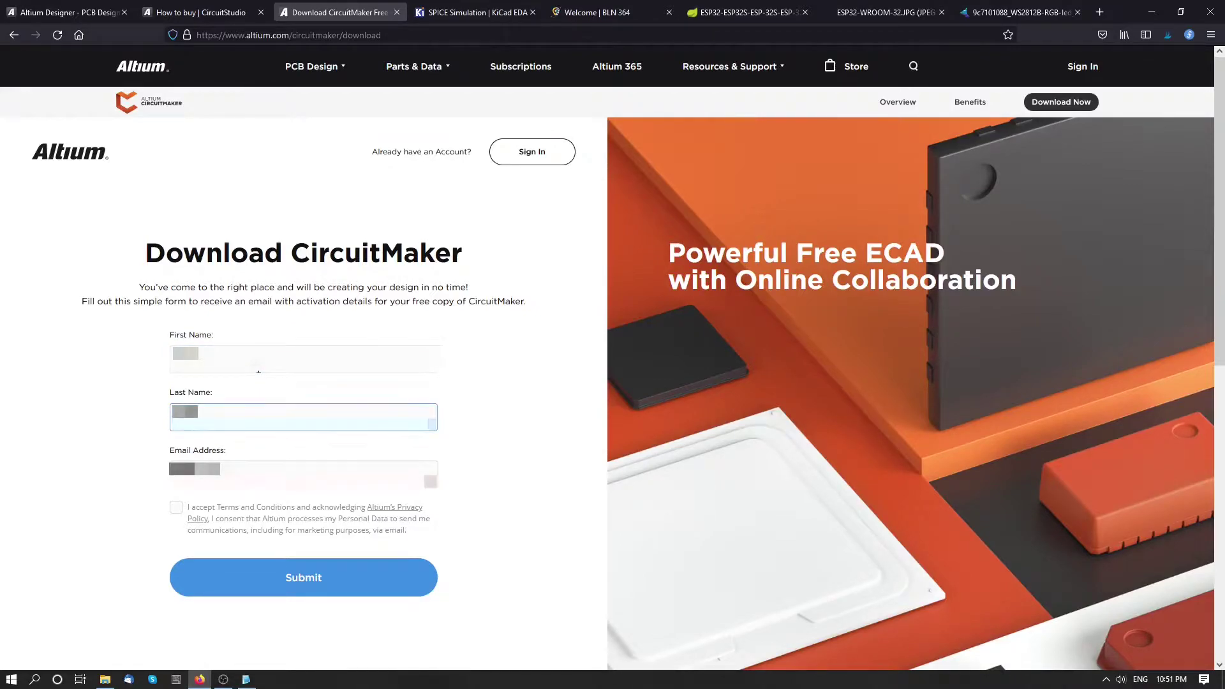
pyautogui.write('masked')
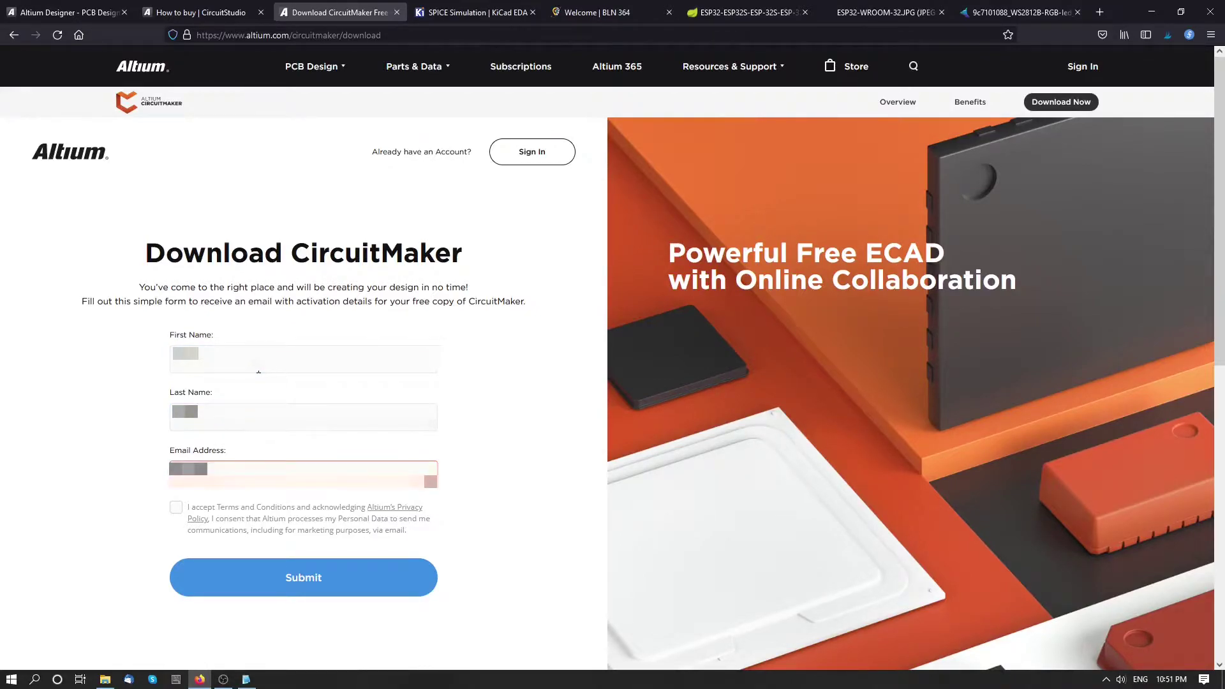
pyautogui.click(176, 507)
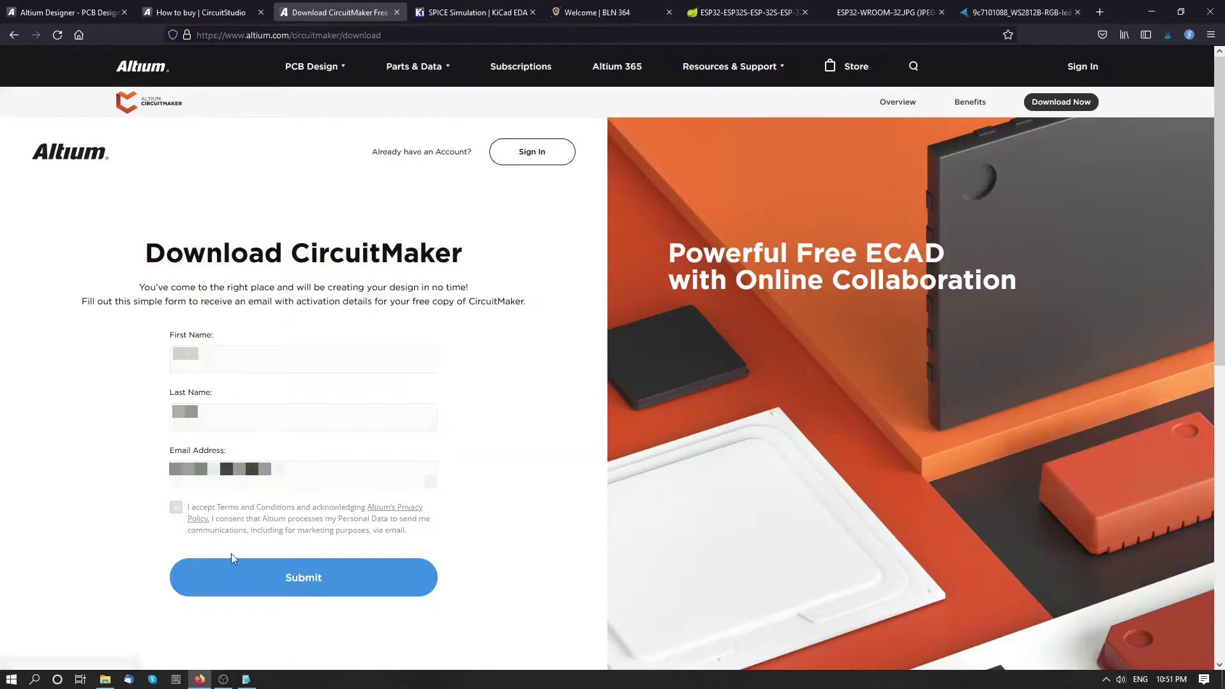
pyautogui.click(276, 580)
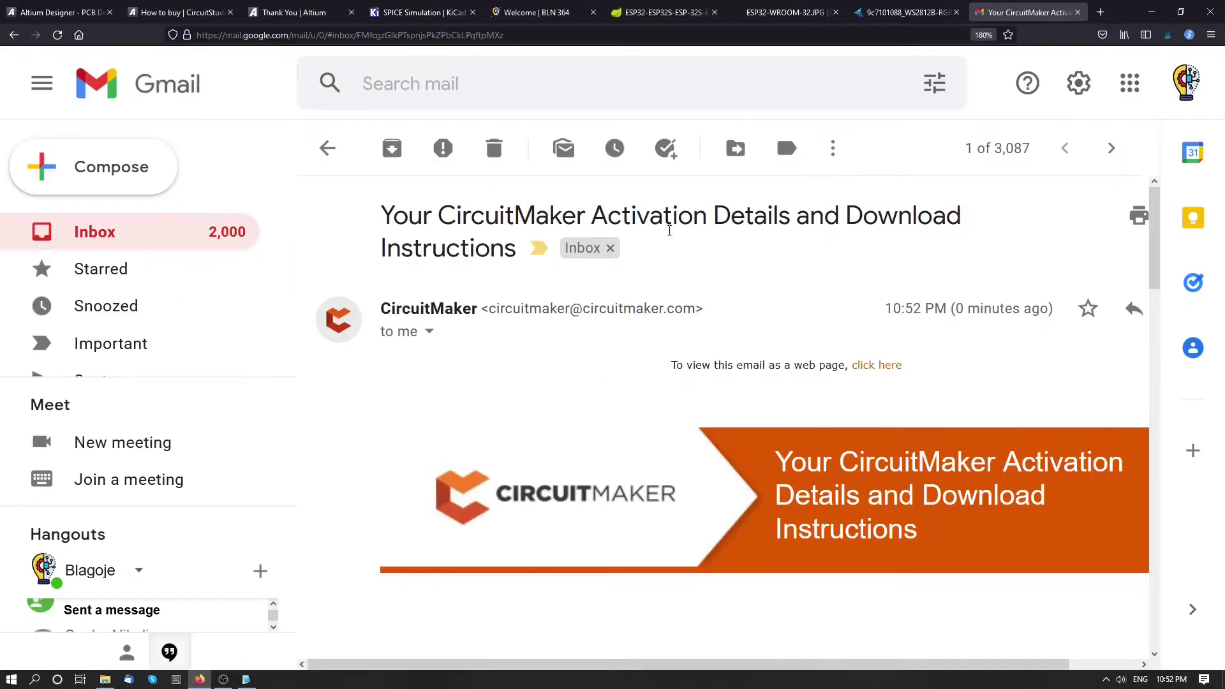
pyautogui.scroll(-1, 625, 328)
pyautogui.scroll(-5, 624, 328)
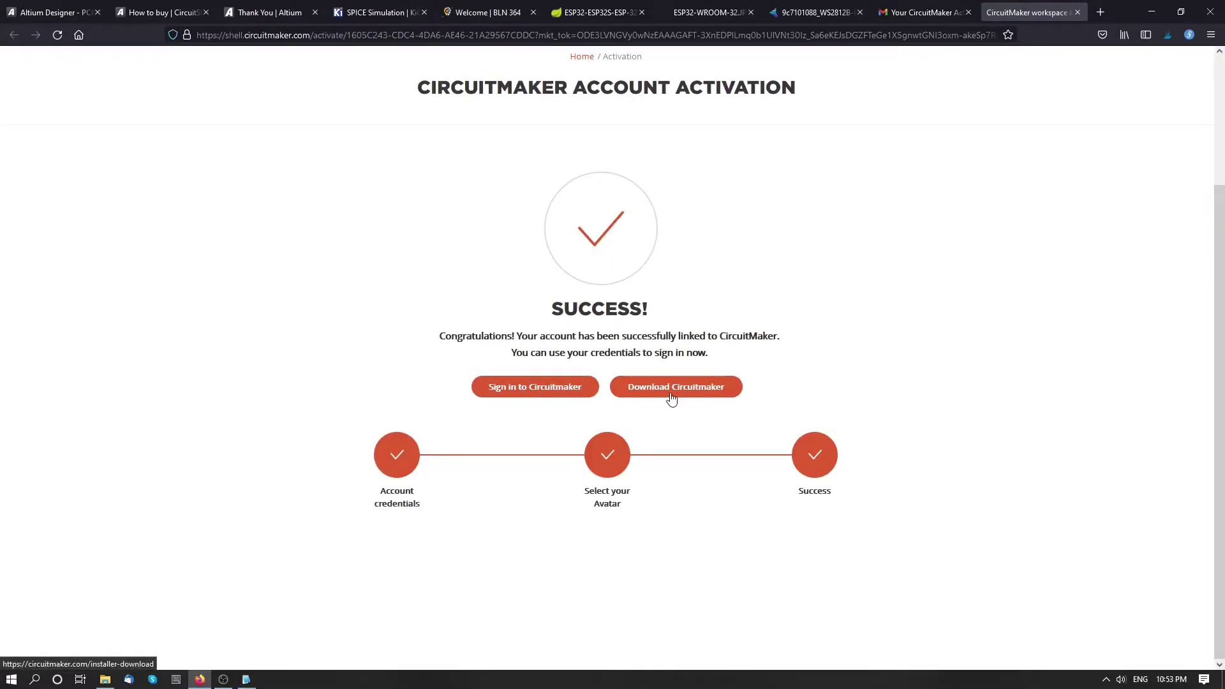
# Save CircuitMakerSetup.exe into the Downloads folder and run it from Firefox's downloads list
pyautogui.click(672, 396)
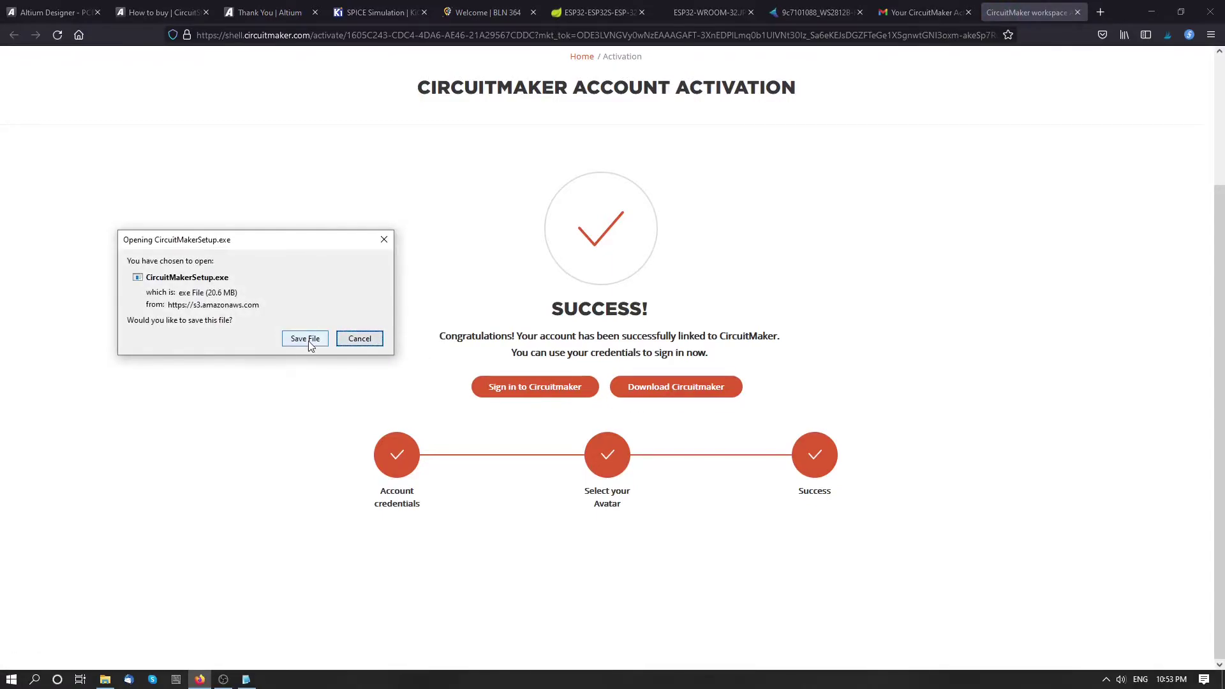
pyautogui.click(306, 340)
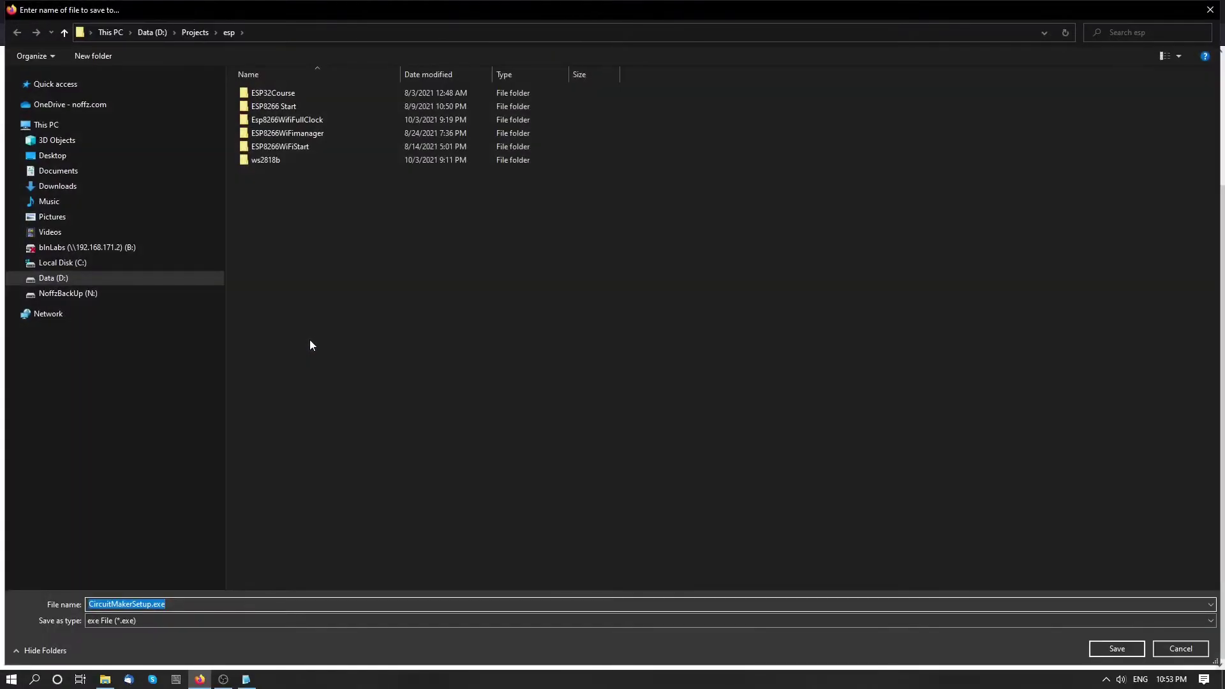
pyautogui.click(57, 186)
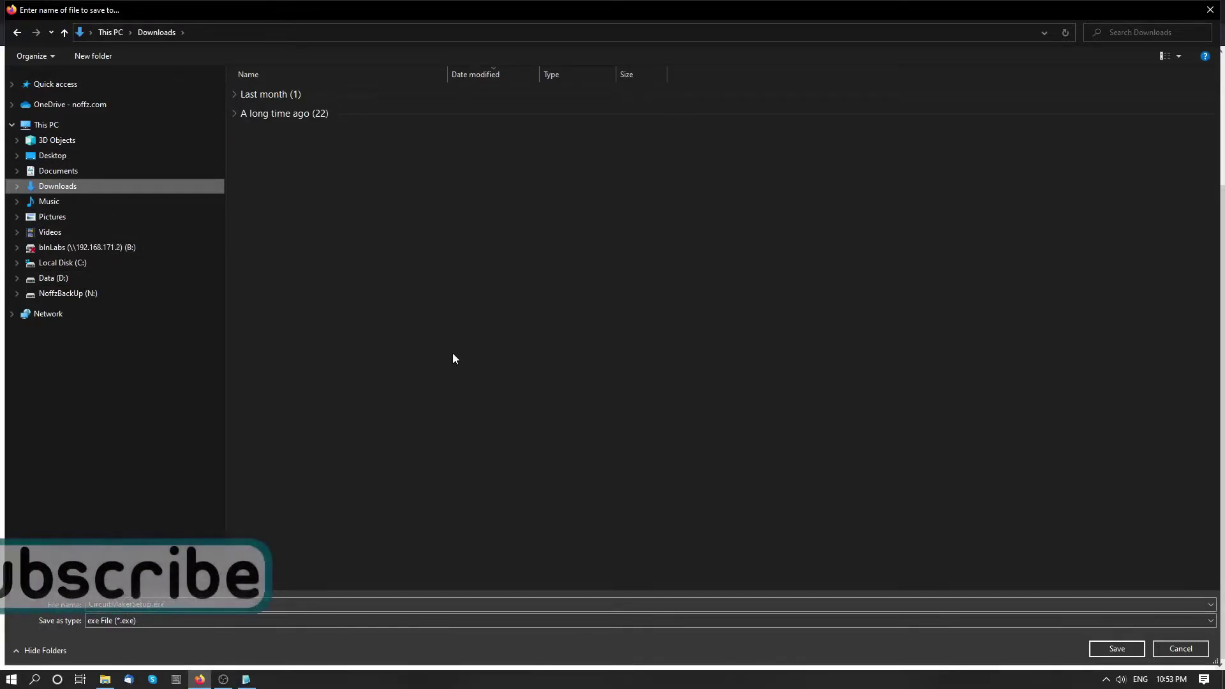
pyautogui.click(1116, 649)
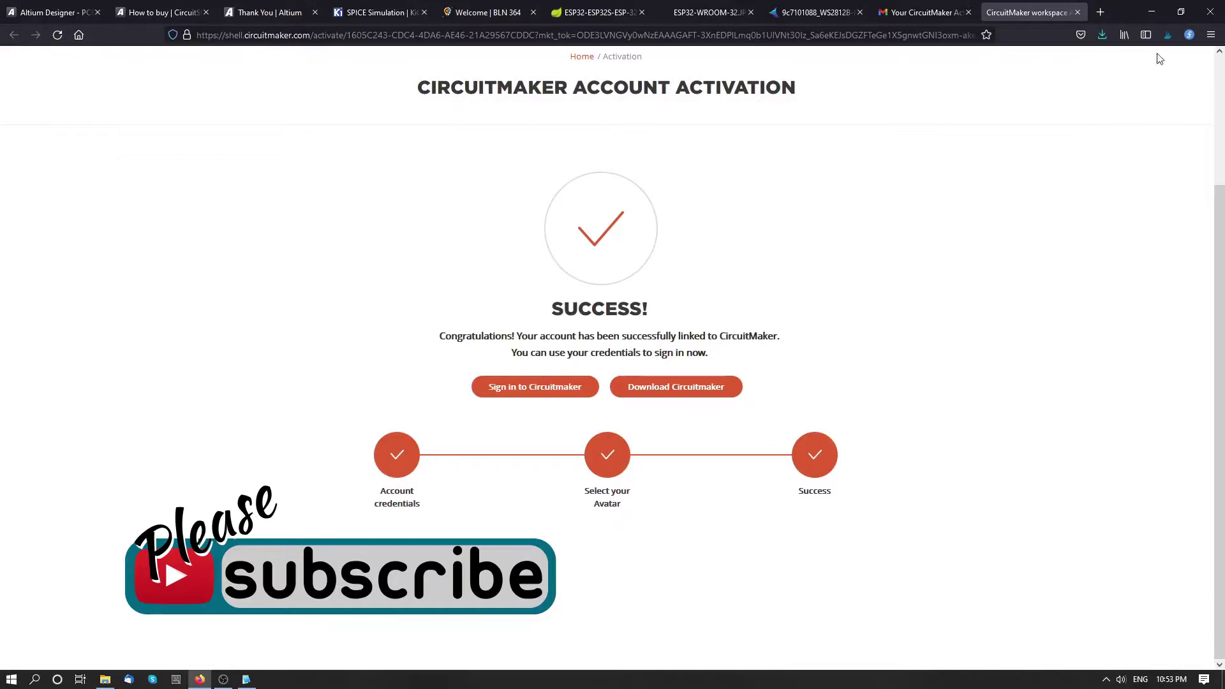
pyautogui.click(1101, 35)
pyautogui.click(925, 64)
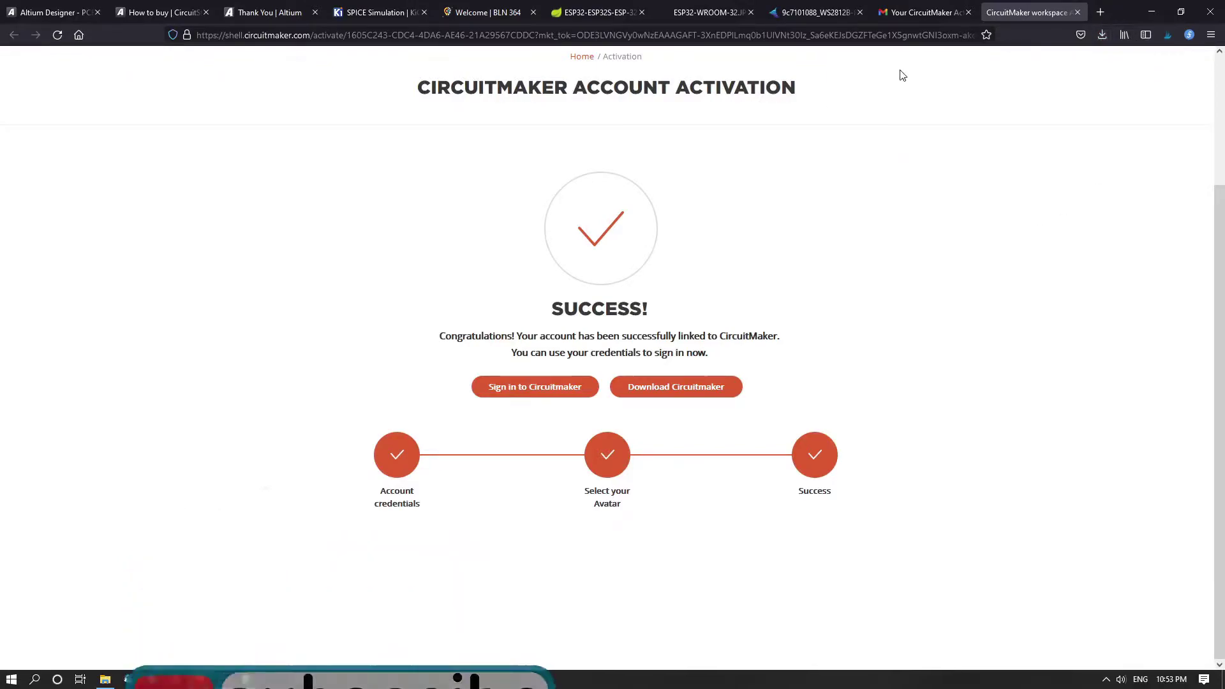
# Install CircuitMaker 2.0.3, accepting the licence, default folders and improvement-program participation
pyautogui.click(801, 462)
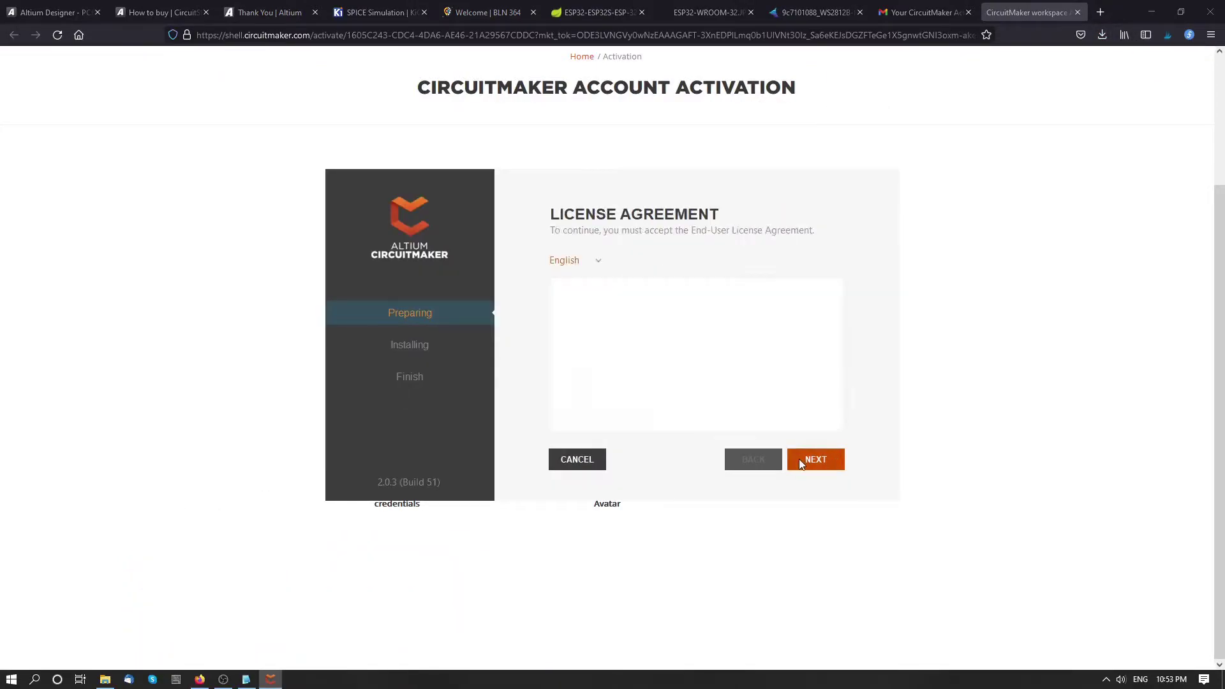
pyautogui.click(814, 459)
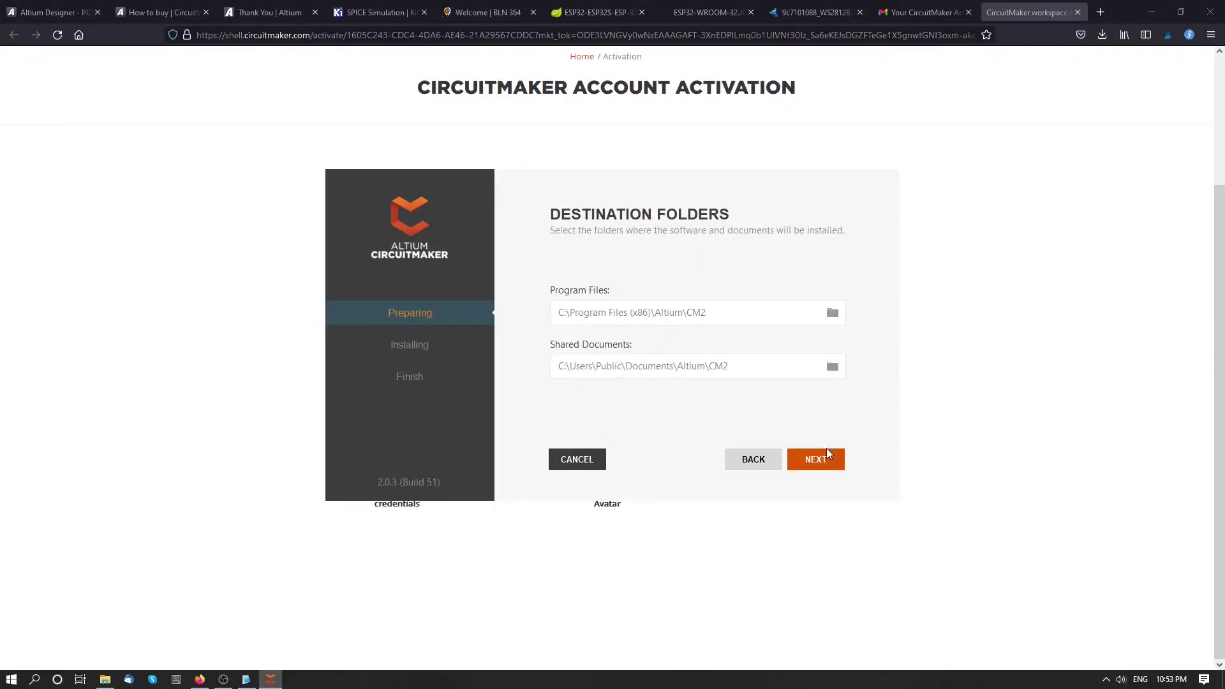
pyautogui.click(828, 465)
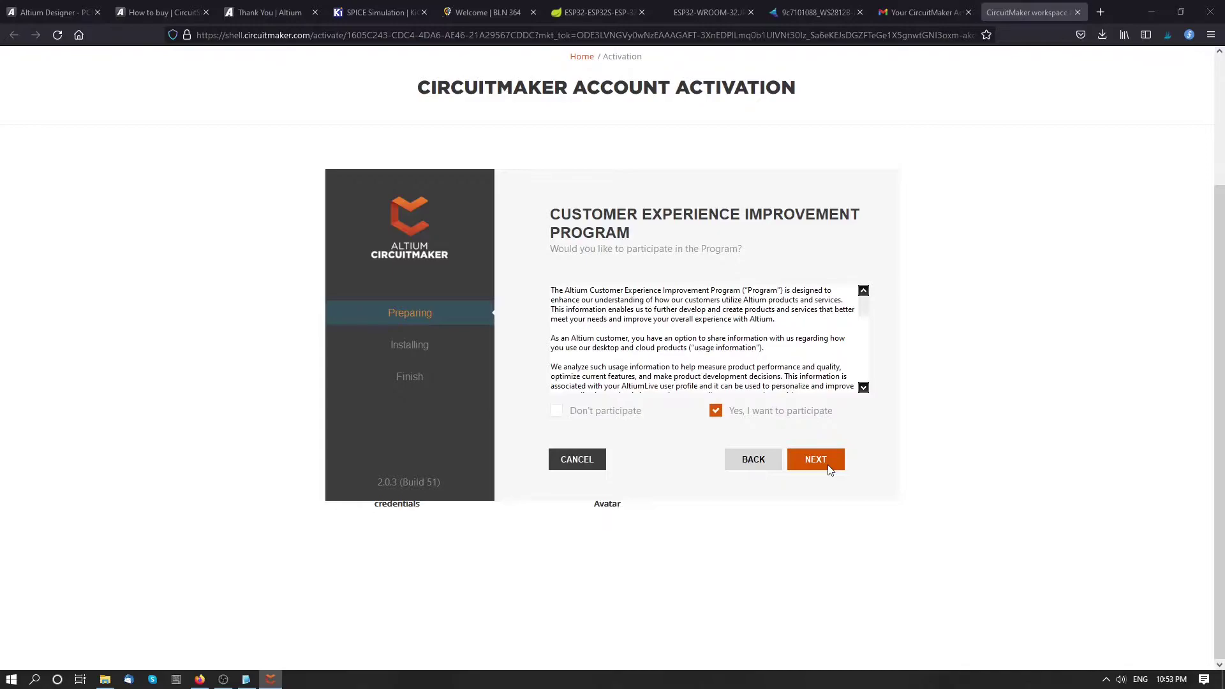
pyautogui.scroll(-3, 829, 338)
pyautogui.scroll(3, 829, 338)
pyautogui.click(830, 459)
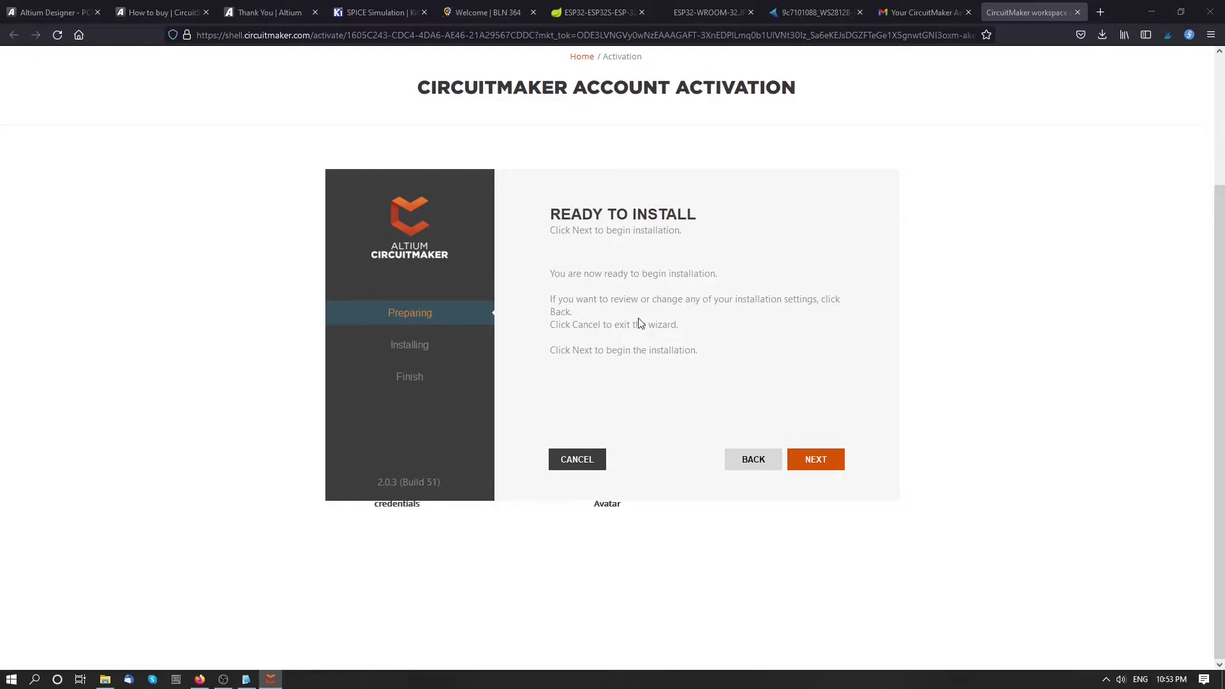
pyautogui.click(816, 465)
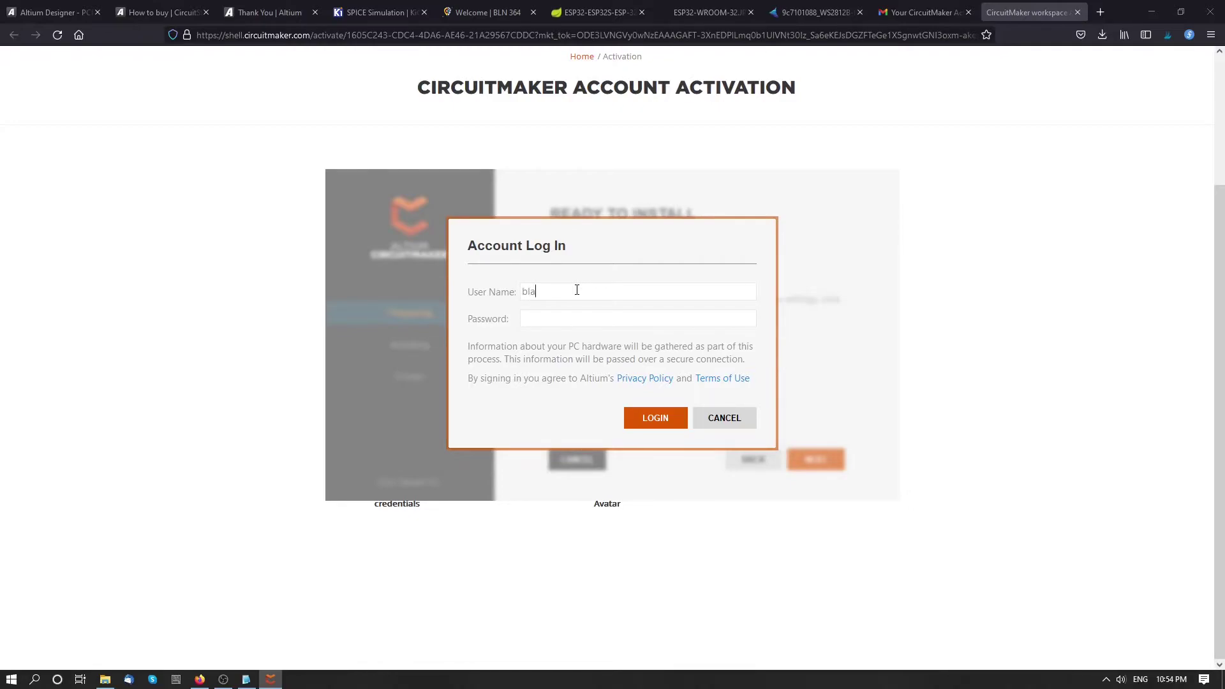
pyautogui.press('Escape')
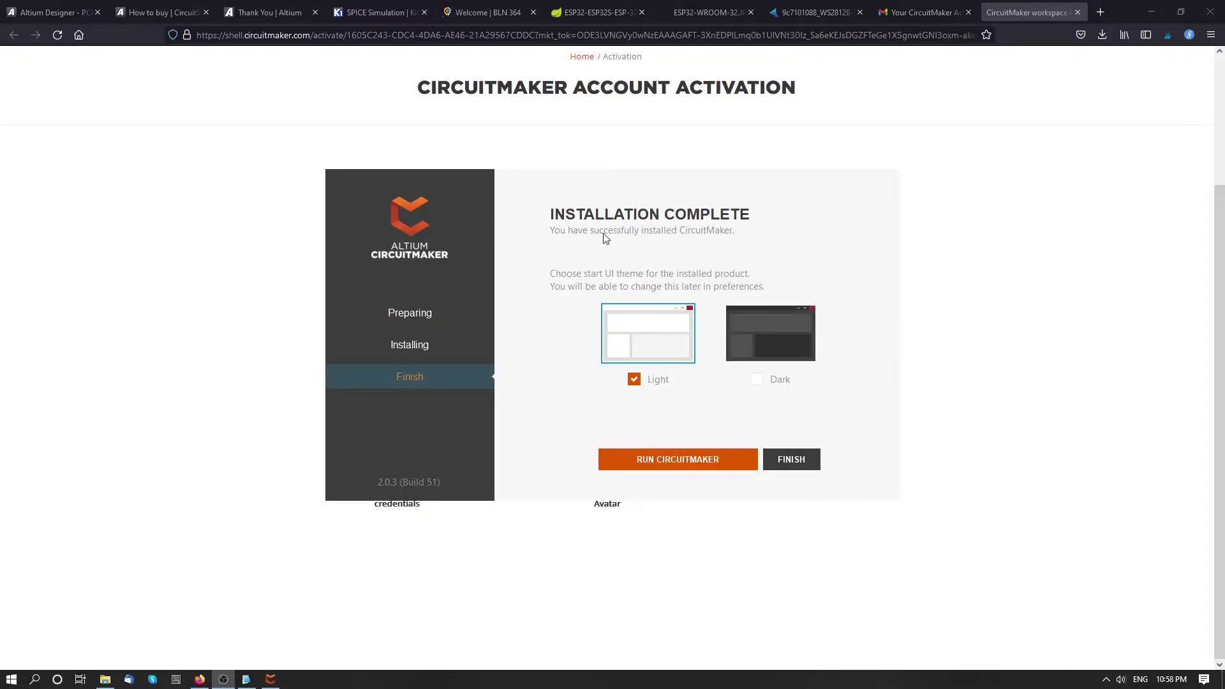
# Pick the Dark theme, run CircuitMaker from the finished installer, and close Firefox
pyautogui.click(778, 342)
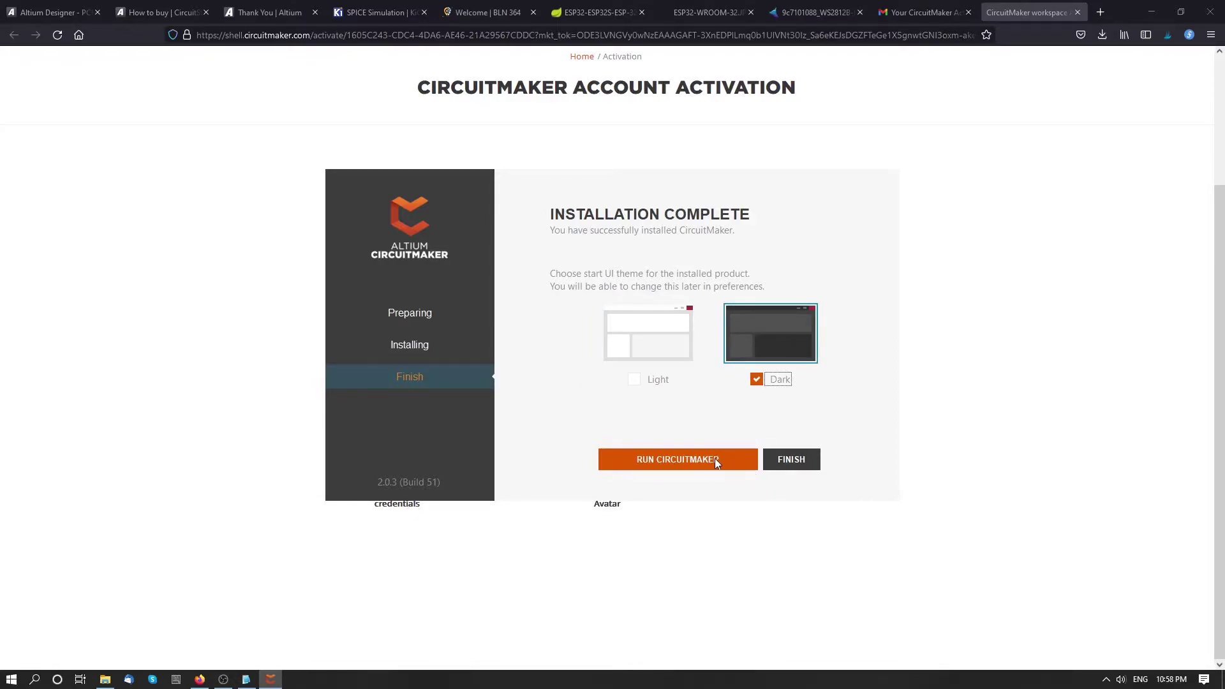
pyautogui.click(680, 458)
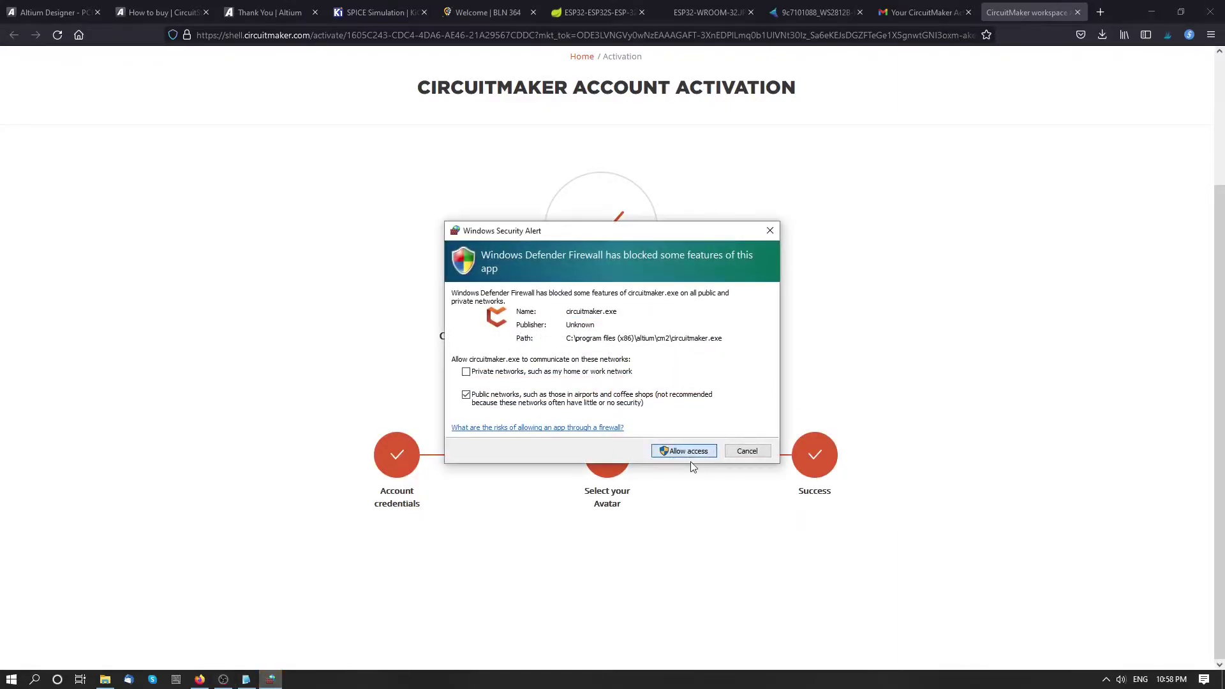
pyautogui.click(1213, 6)
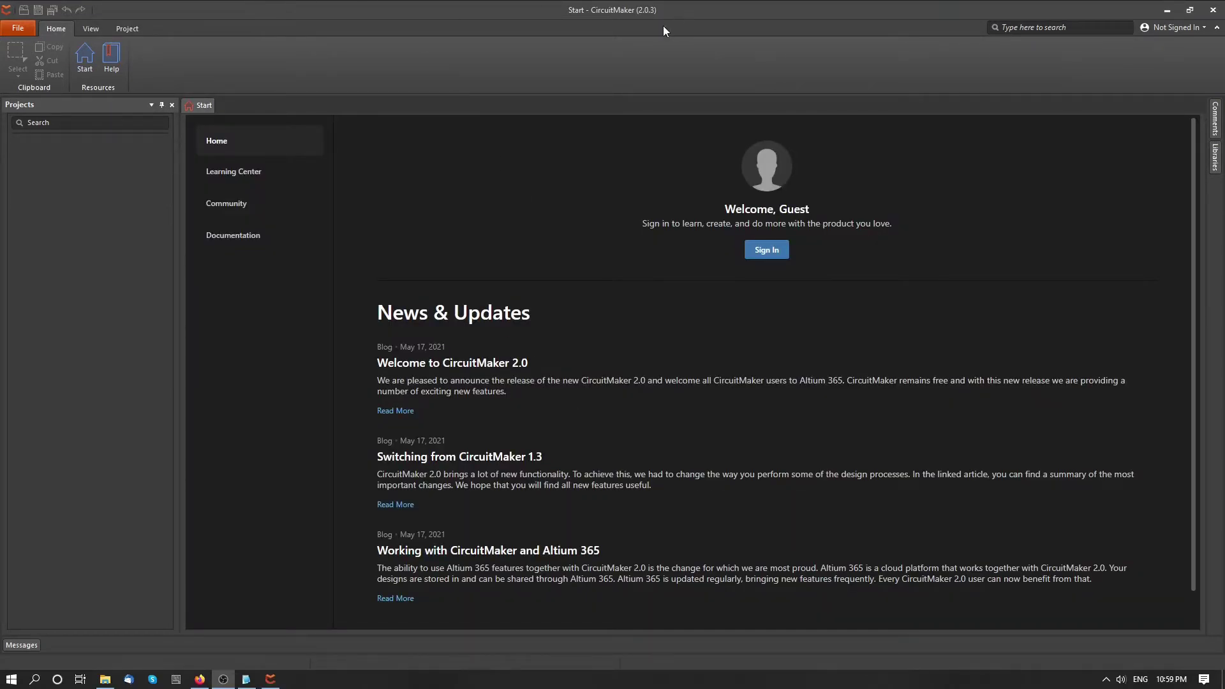
# Sign in to the CircuitMaker account and close the Start page
pyautogui.click(764, 257)
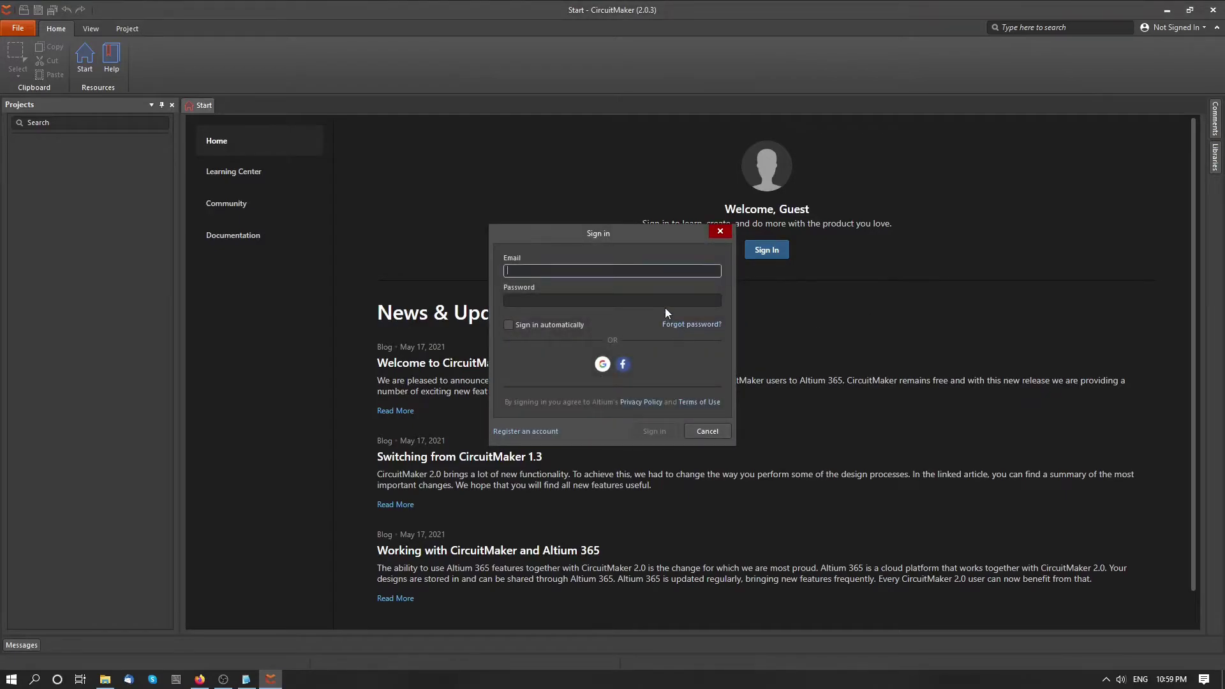
pyautogui.write('blag')
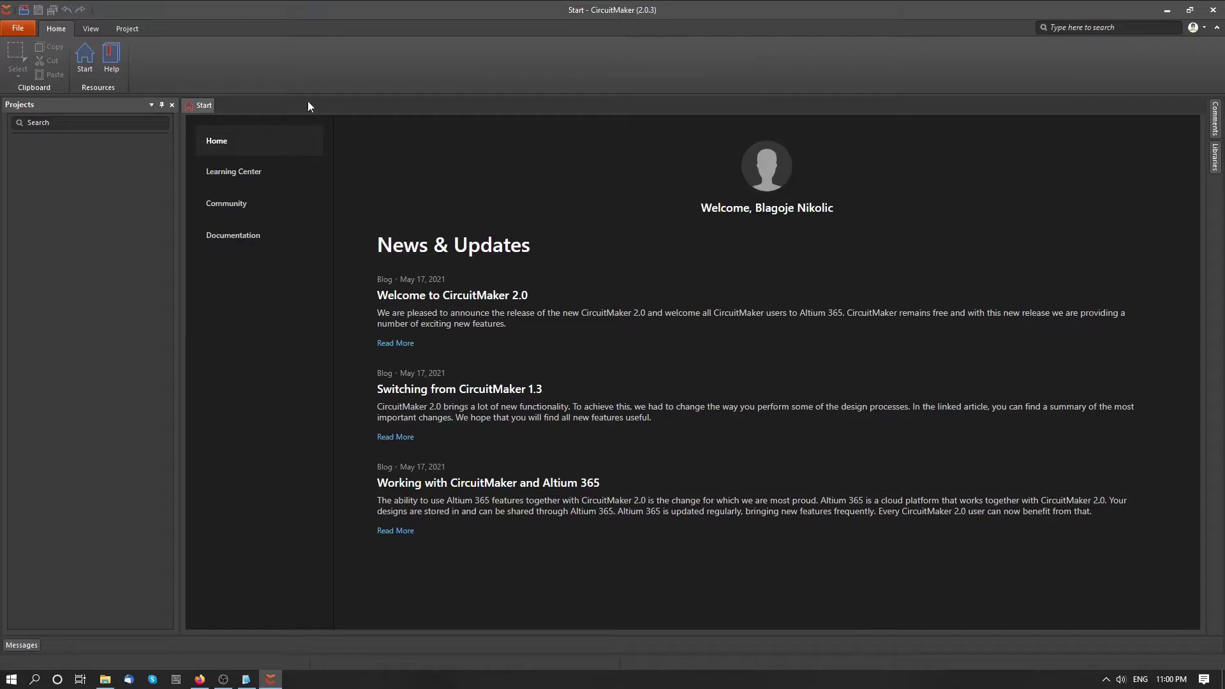
pyautogui.rightClick(204, 106)
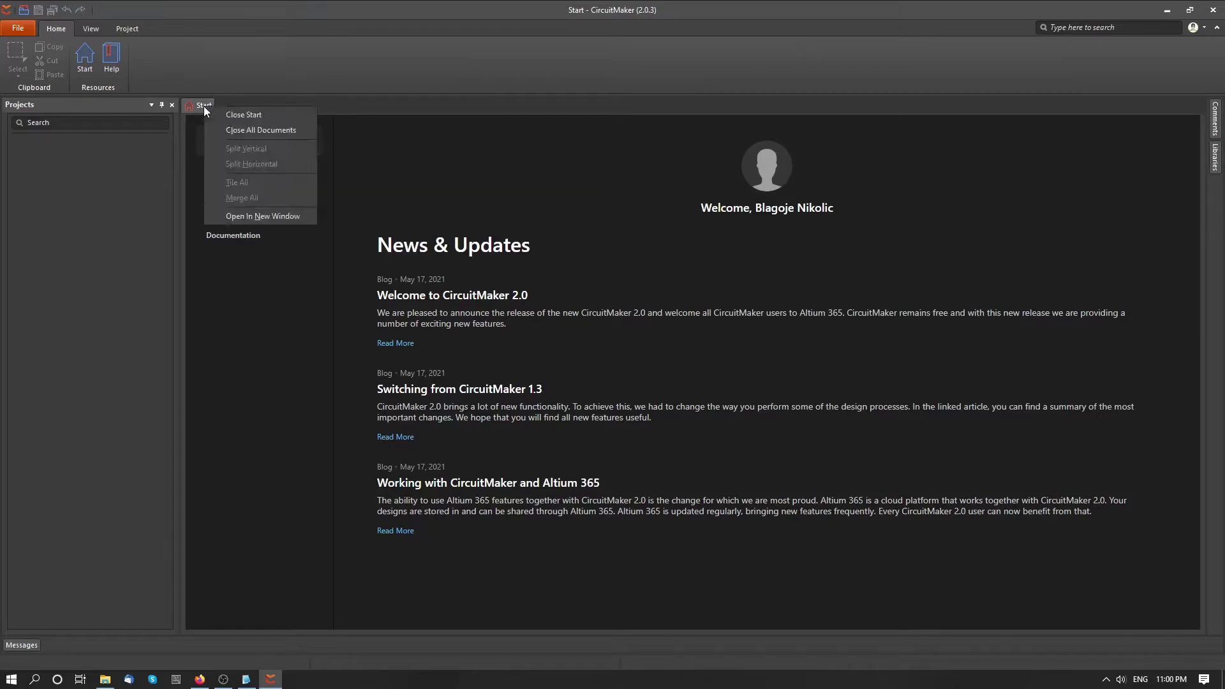
pyautogui.click(243, 114)
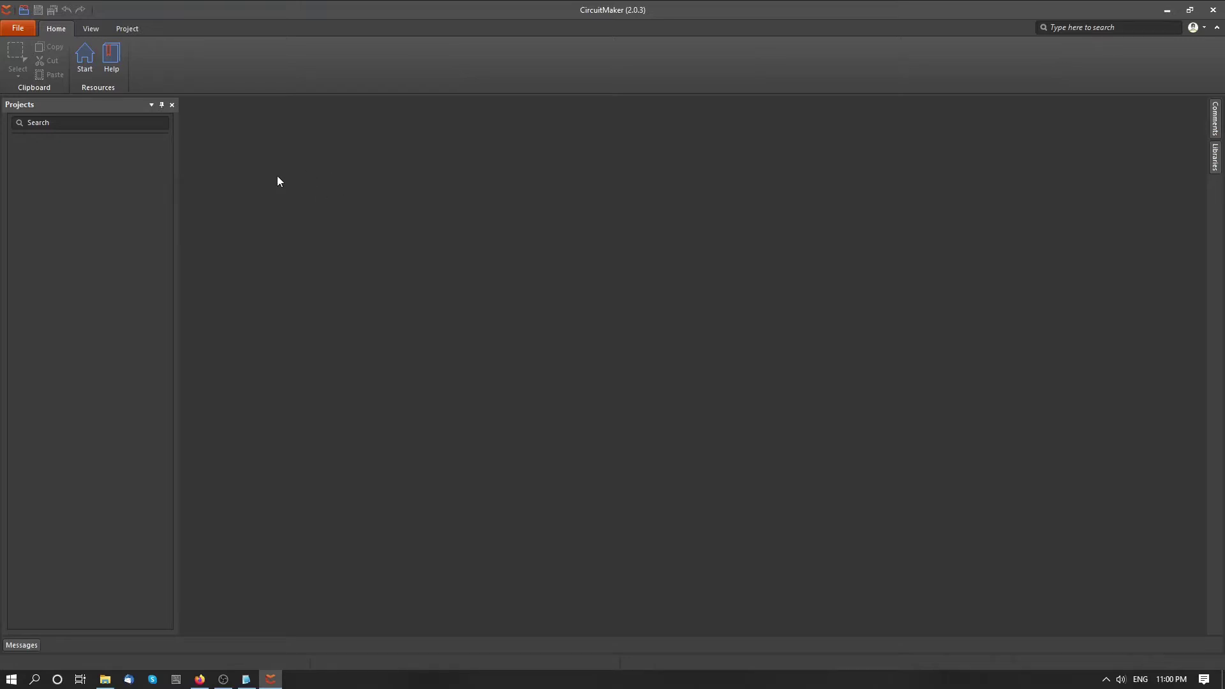
# Look through the Projects panel, Project tab and File menu, then dismiss the menu
pyautogui.click(86, 183)
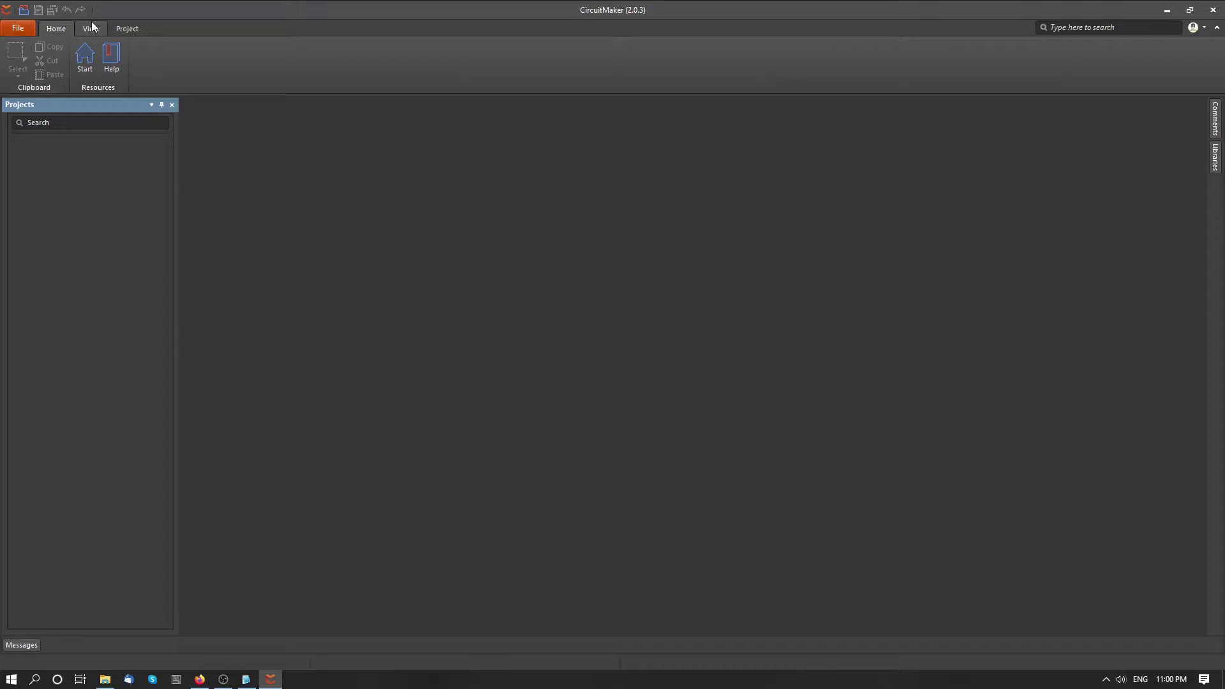
pyautogui.click(126, 28)
pyautogui.click(18, 28)
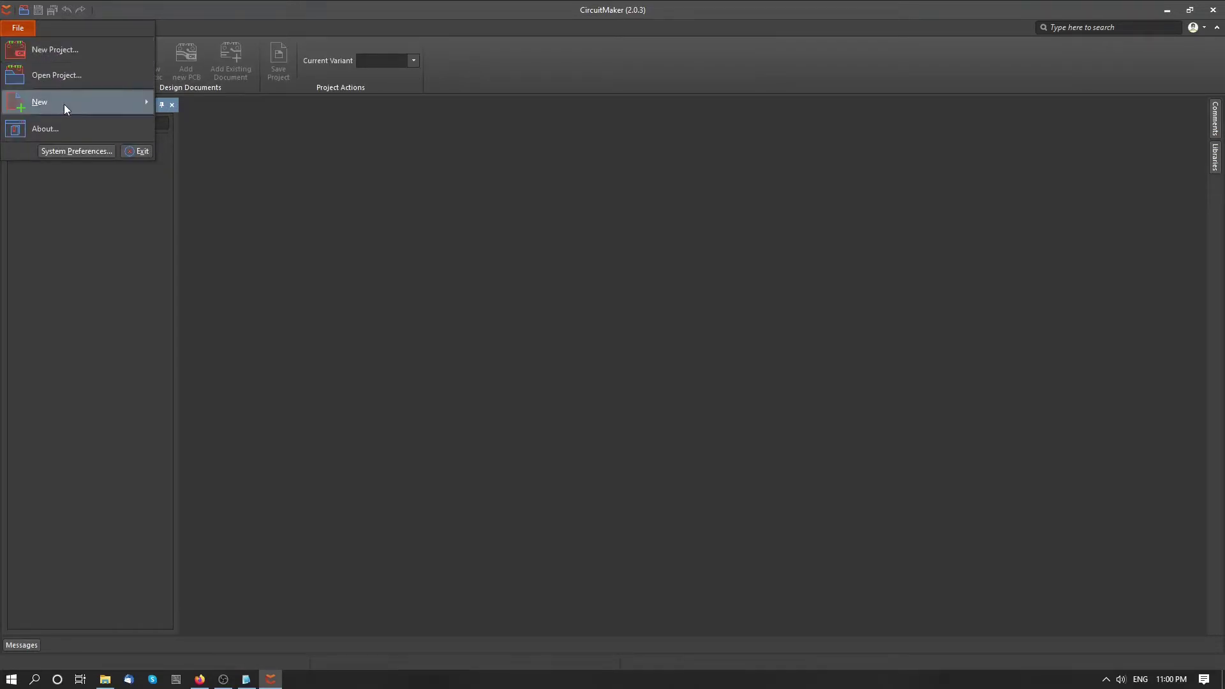
pyautogui.click(449, 245)
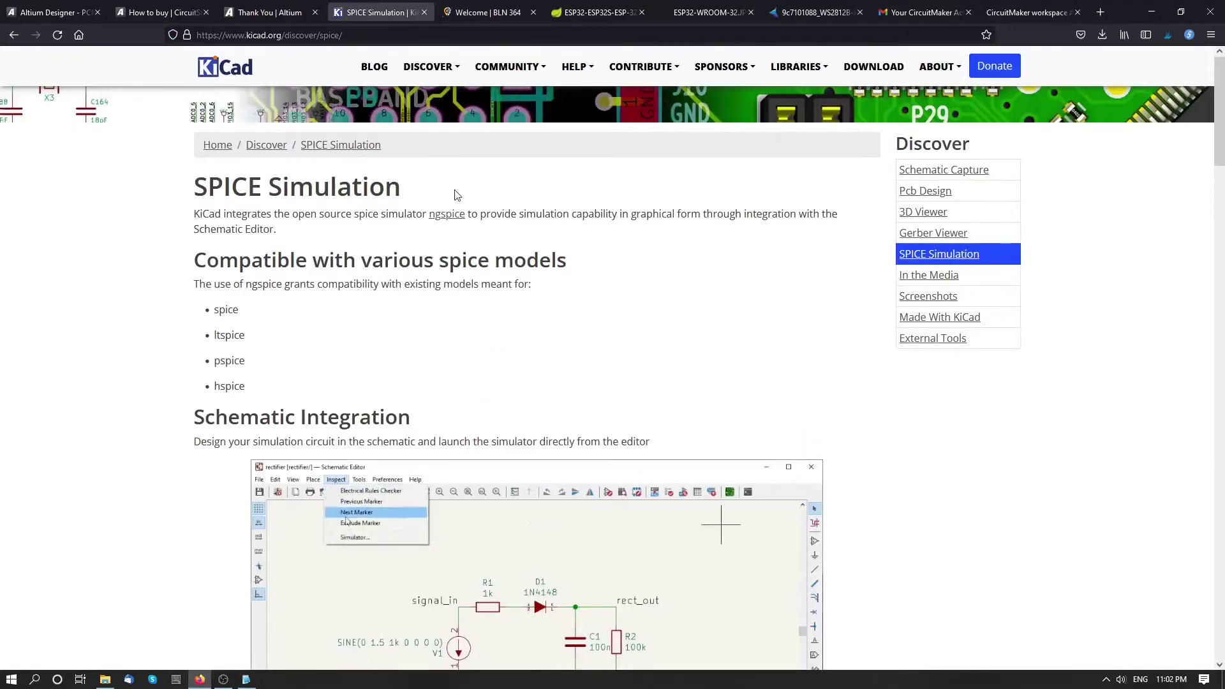
# Download the Windows KiCad installer from the CERN - Switzerland mirror into the Downloads folder
pyautogui.click(246, 70)
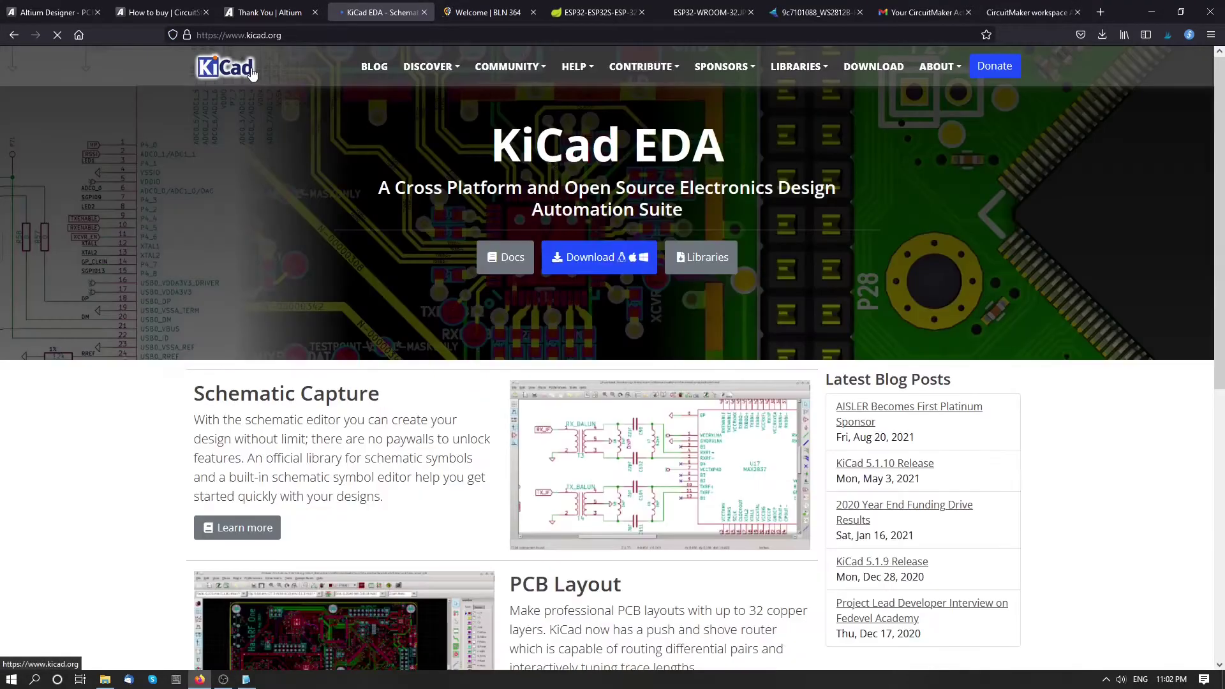
pyautogui.click(614, 261)
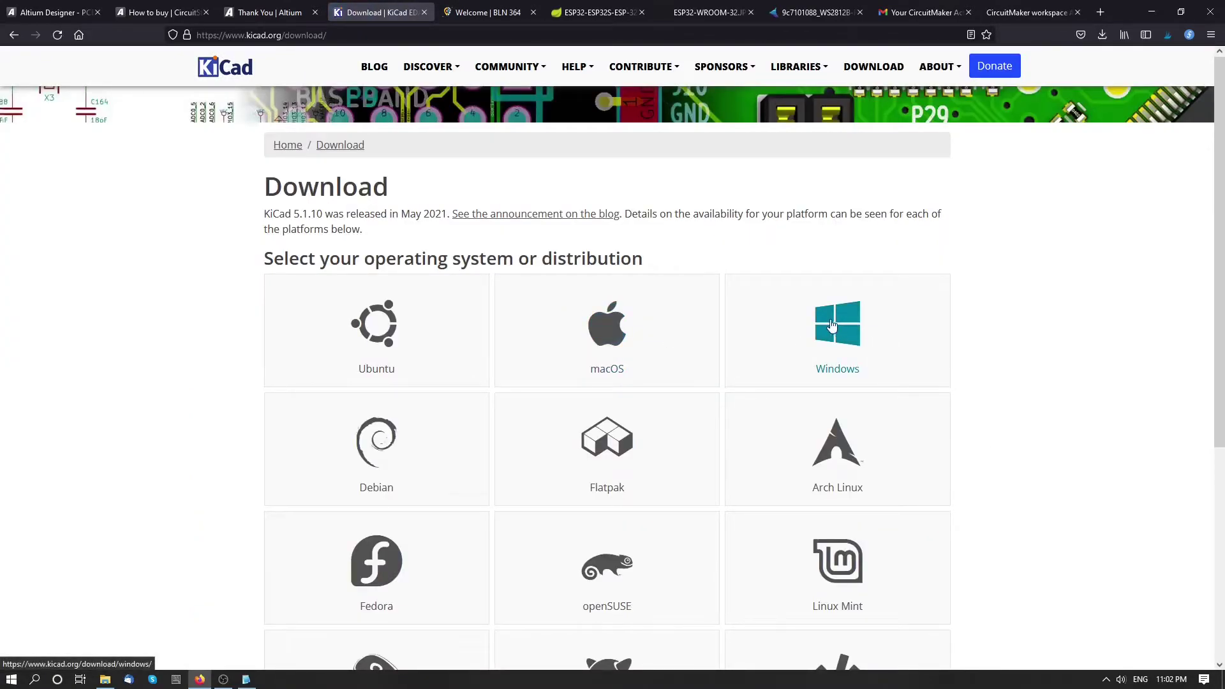
pyautogui.click(814, 338)
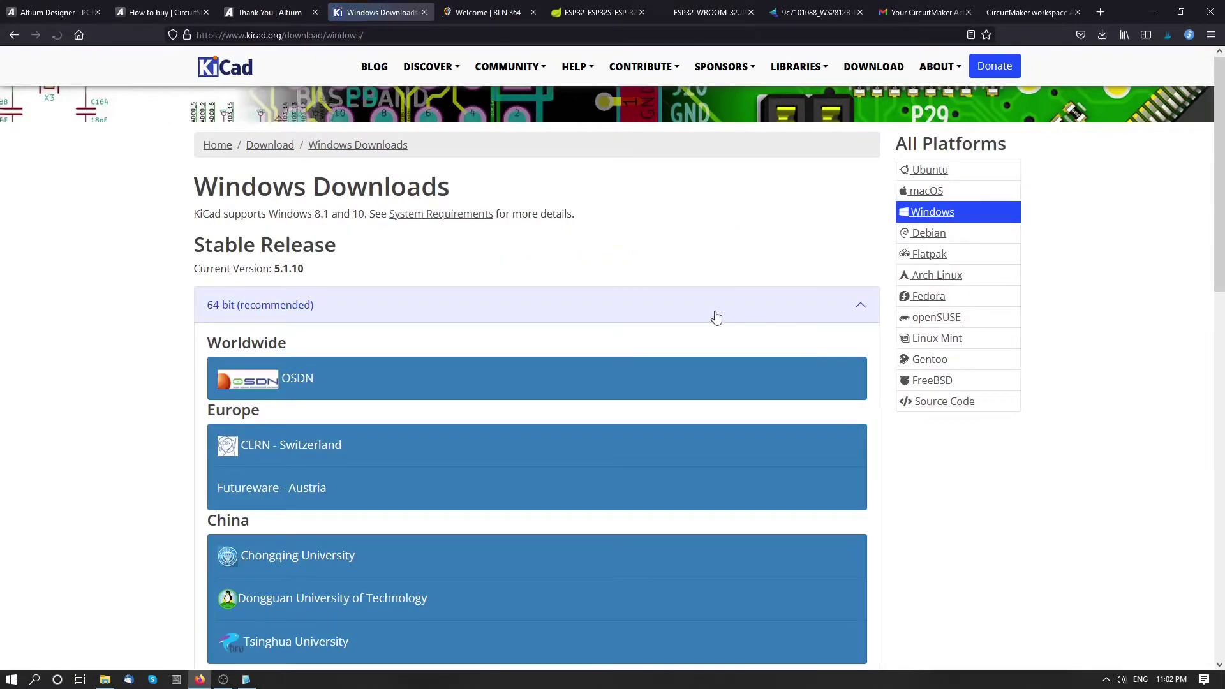
pyautogui.scroll(-2, 717, 317)
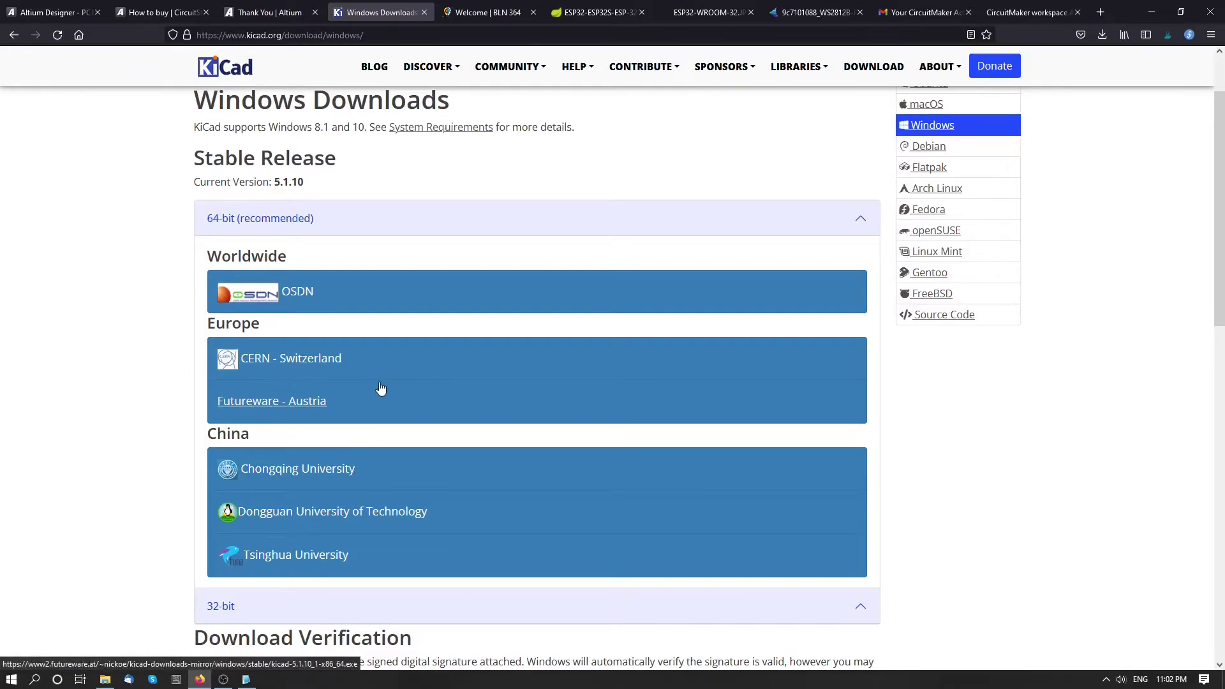
pyautogui.click(247, 361)
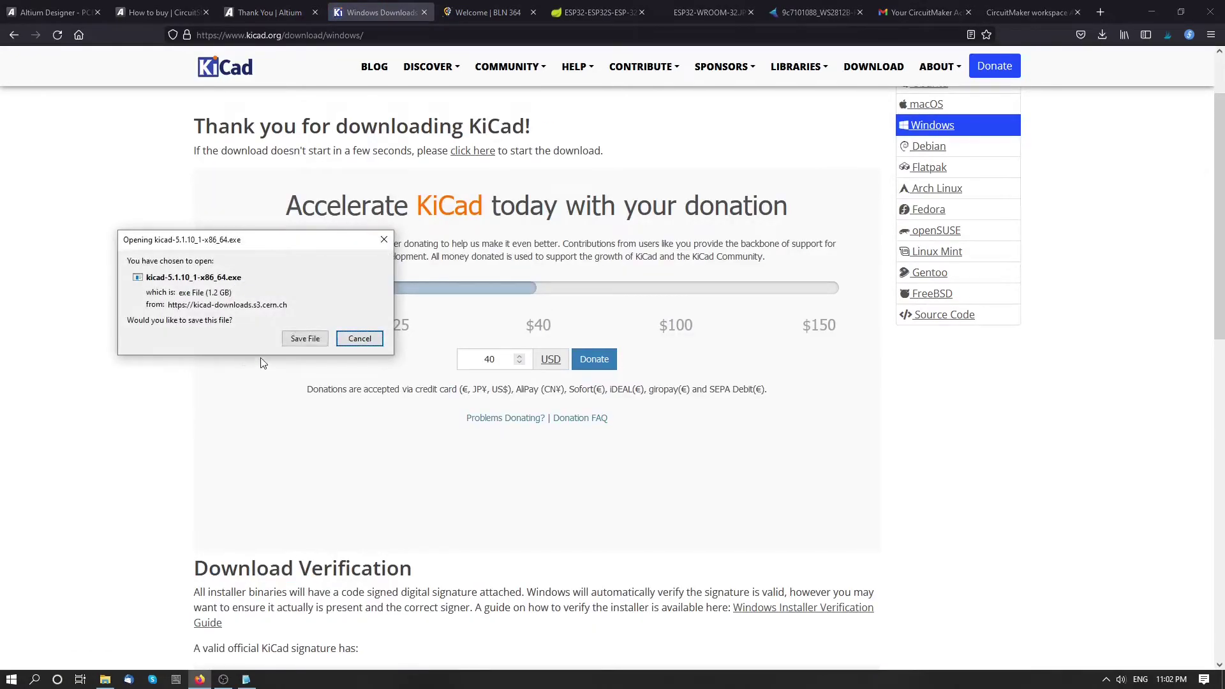
pyautogui.click(305, 339)
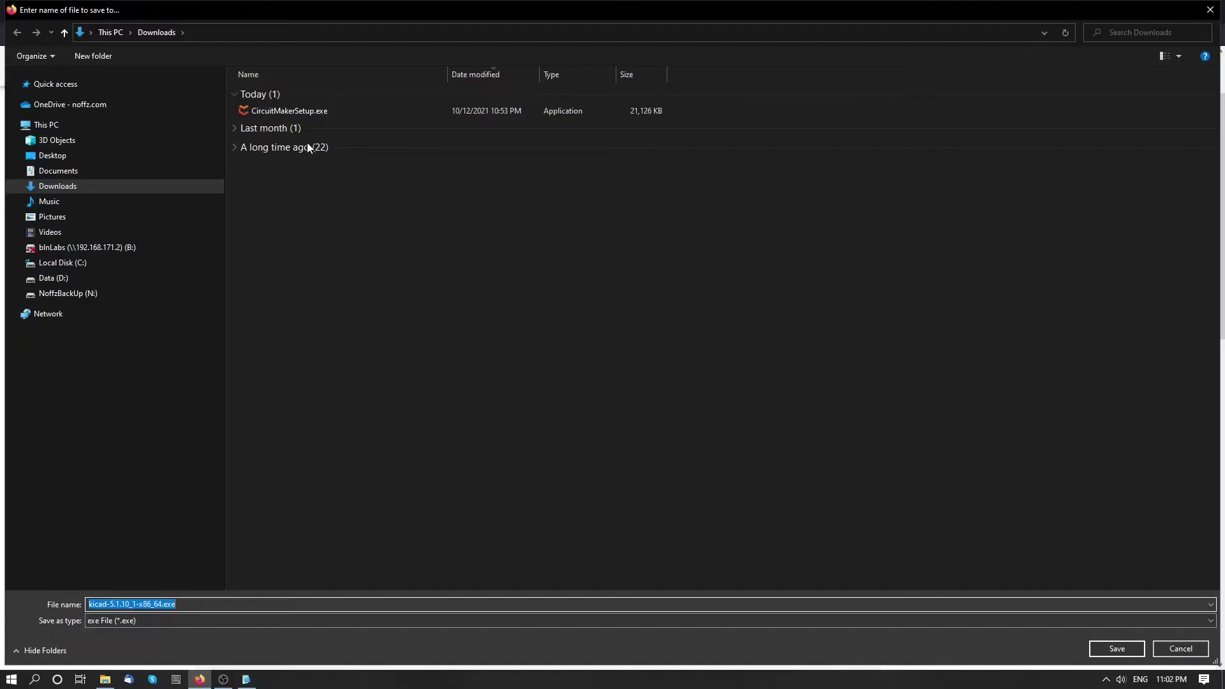
pyautogui.click(1102, 642)
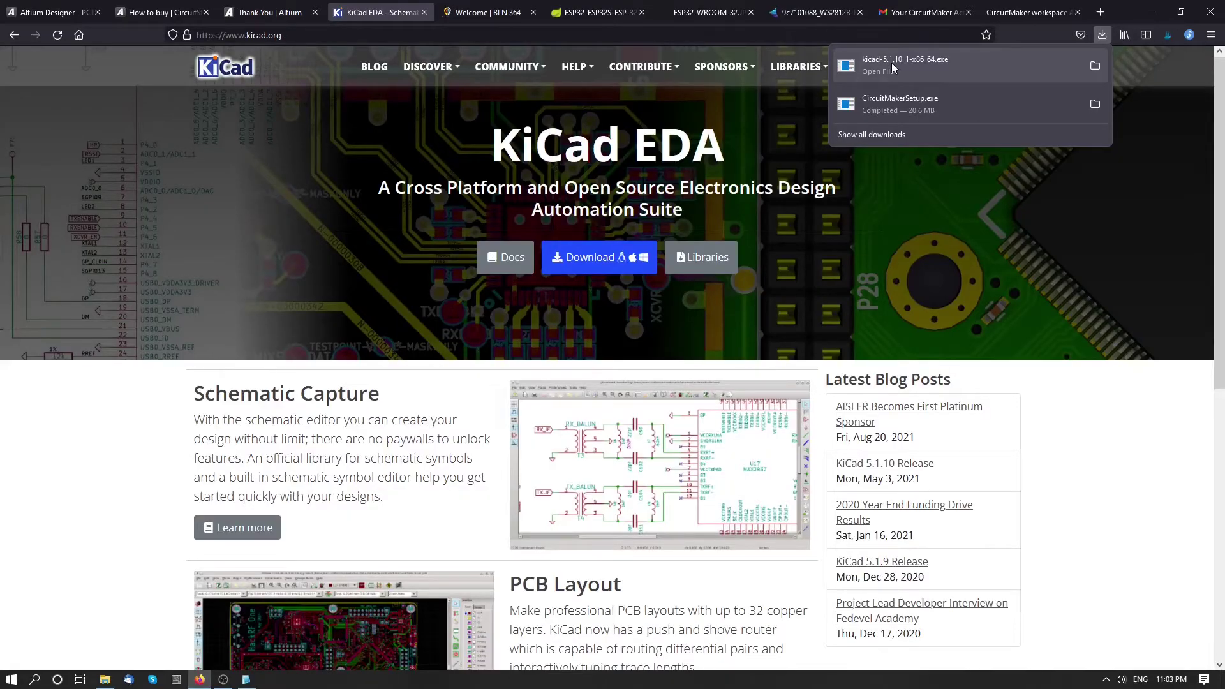
# Launch kicad-5.1.10_1-x86_64.exe and pass Welcome and Choose Components, keeping all components
pyautogui.click(892, 66)
pyautogui.click(668, 438)
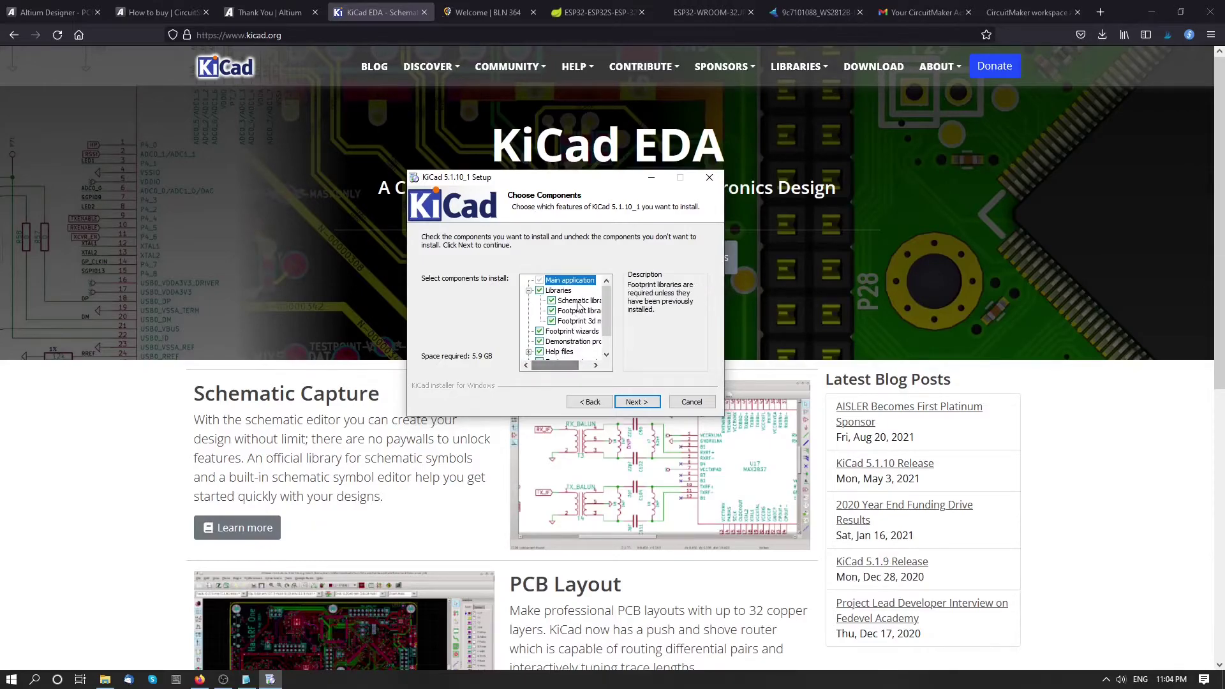
pyautogui.moveTo(606, 312); pyautogui.dragTo(616, 379)
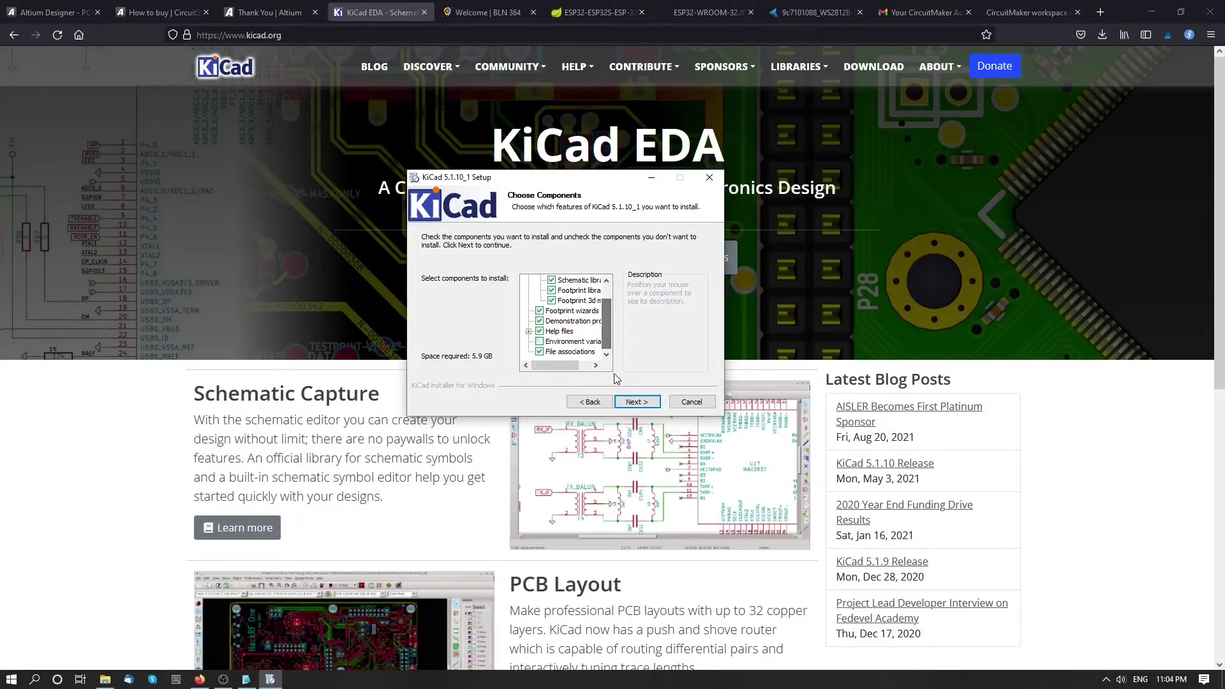
pyautogui.moveTo(607, 324); pyautogui.dragTo(602, 300)
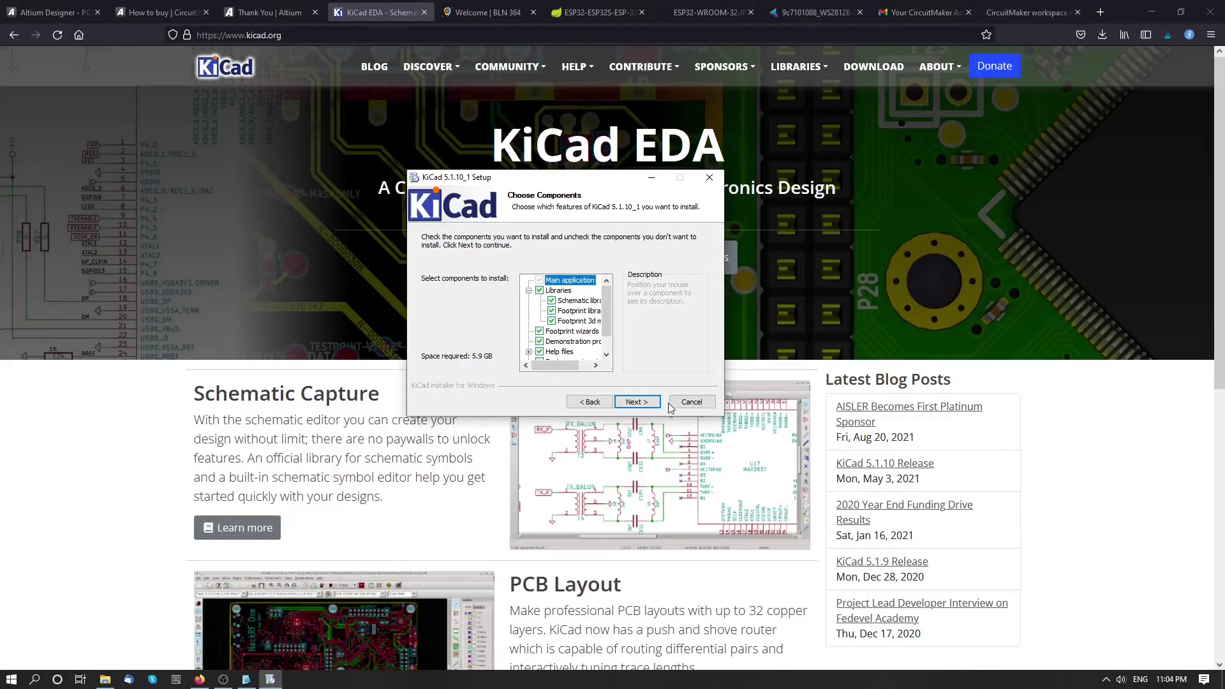
pyautogui.click(637, 401)
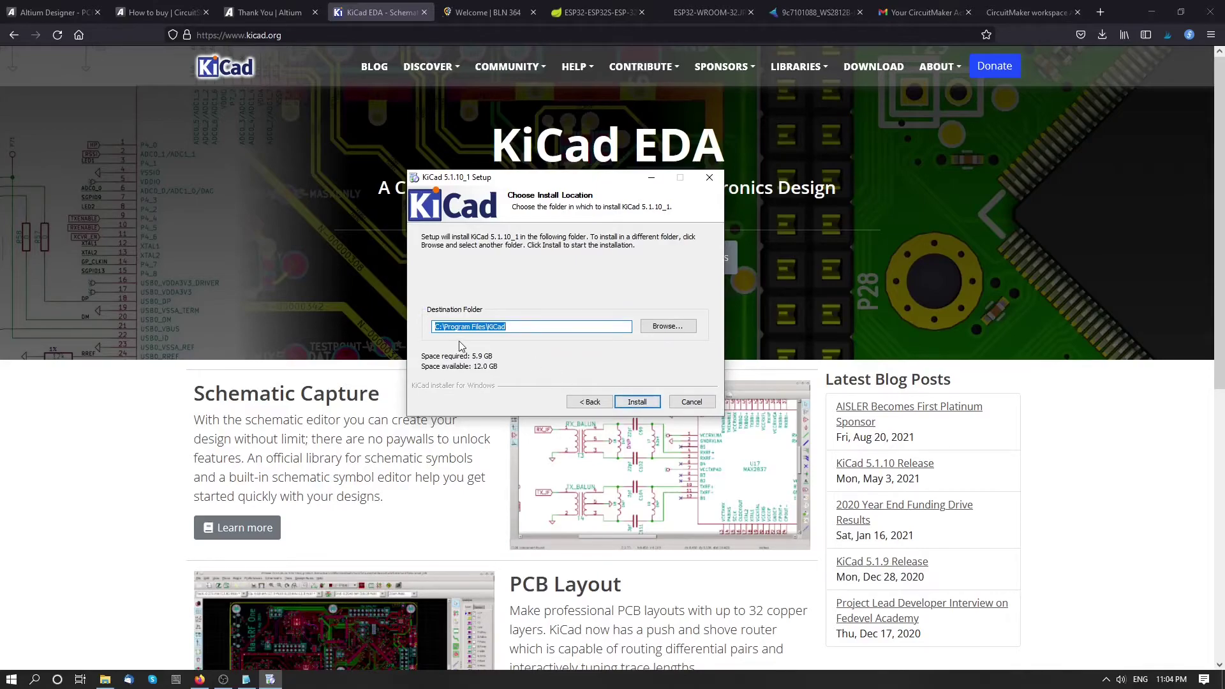
# Install KiCad into C:\Program Files\KiCad and finish with the FreeCAD web page option ticked
pyautogui.click(636, 402)
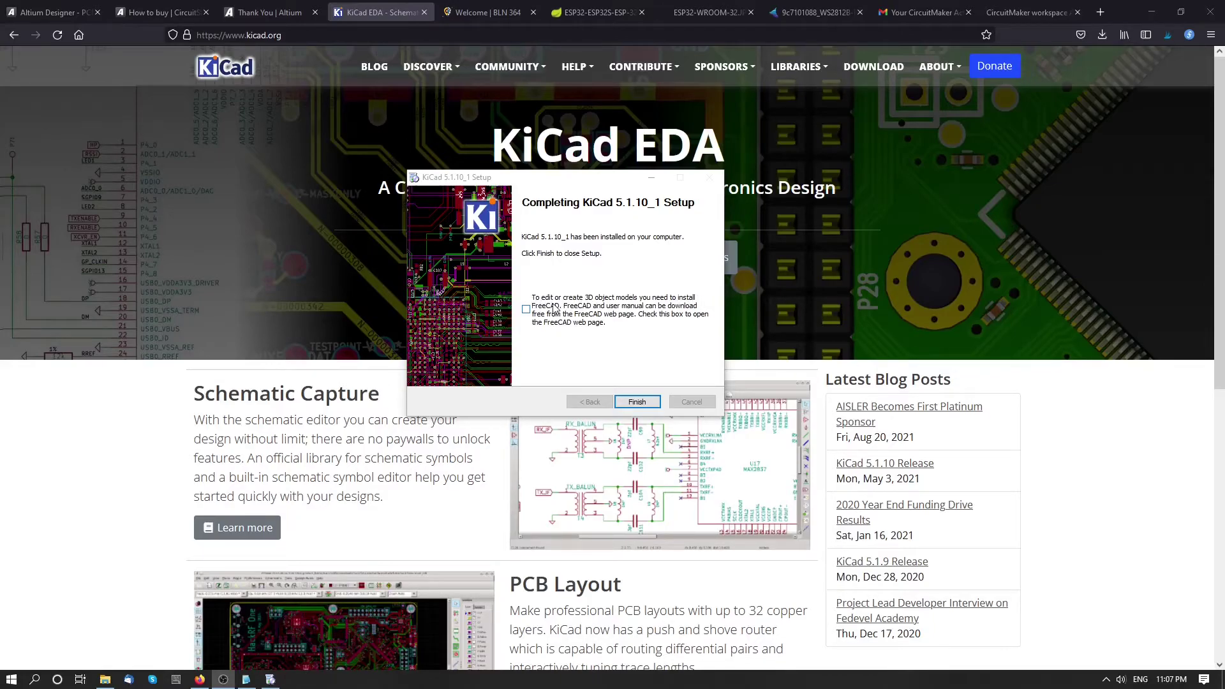
pyautogui.click(526, 310)
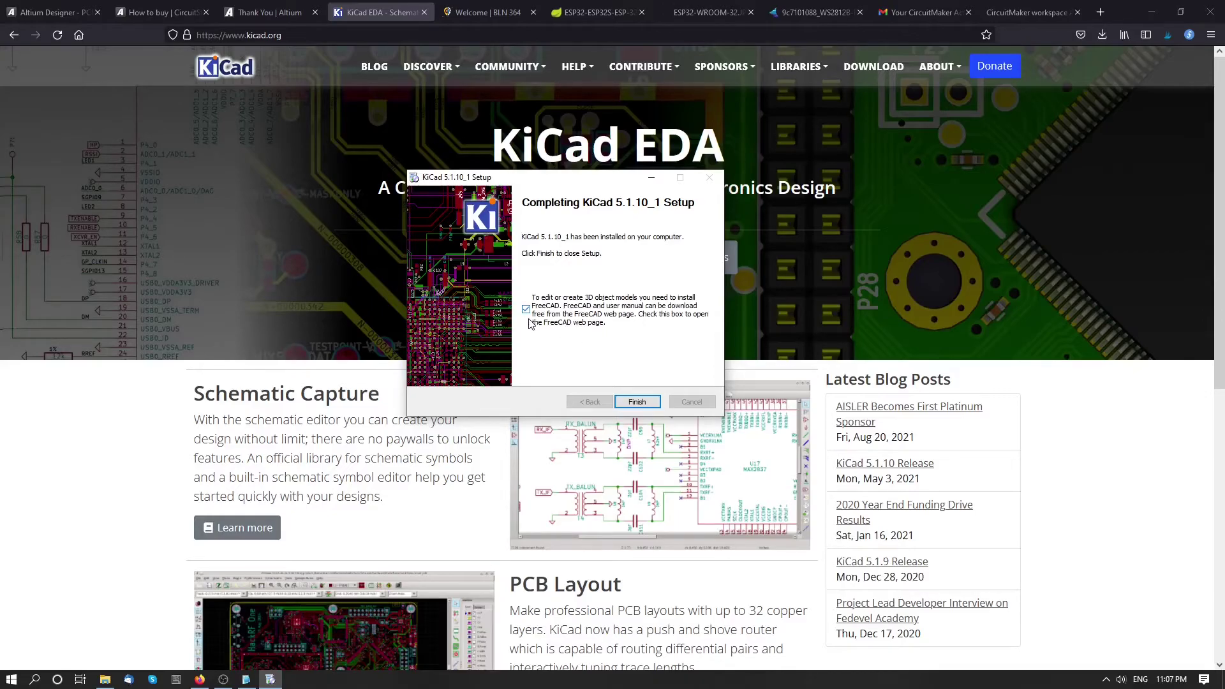
pyautogui.click(635, 402)
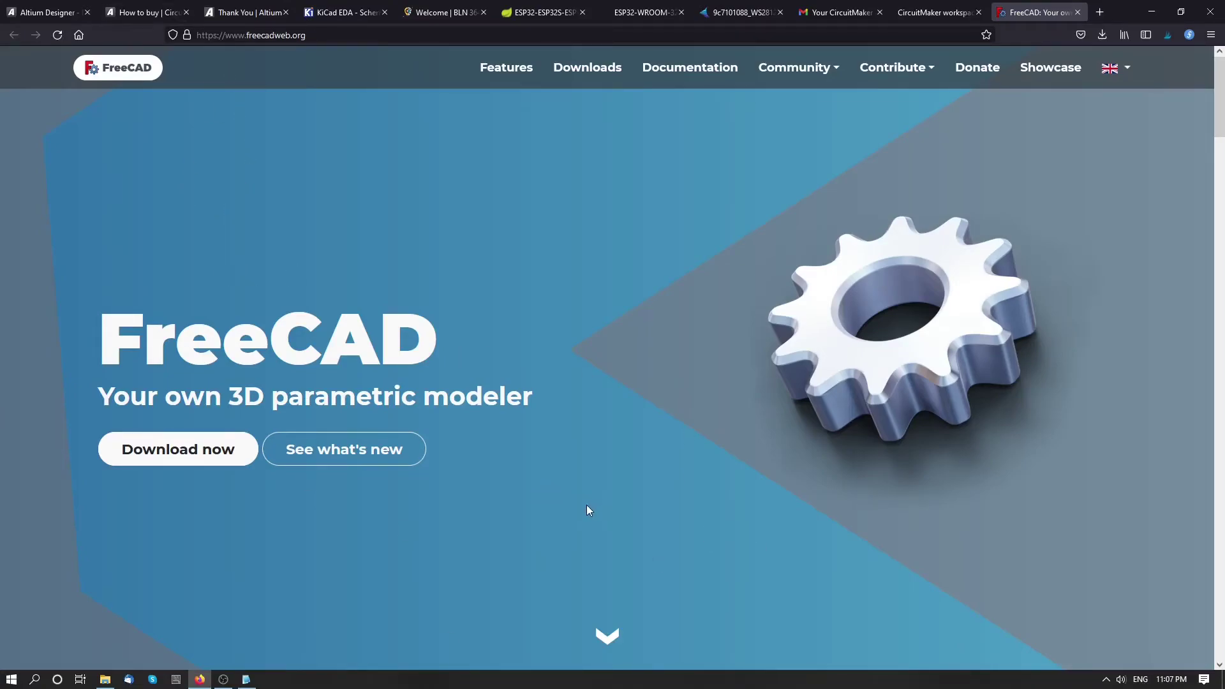
# Save the FreeCAD 0.19.2 64-bit Windows installer to the Downloads folder
pyautogui.click(178, 460)
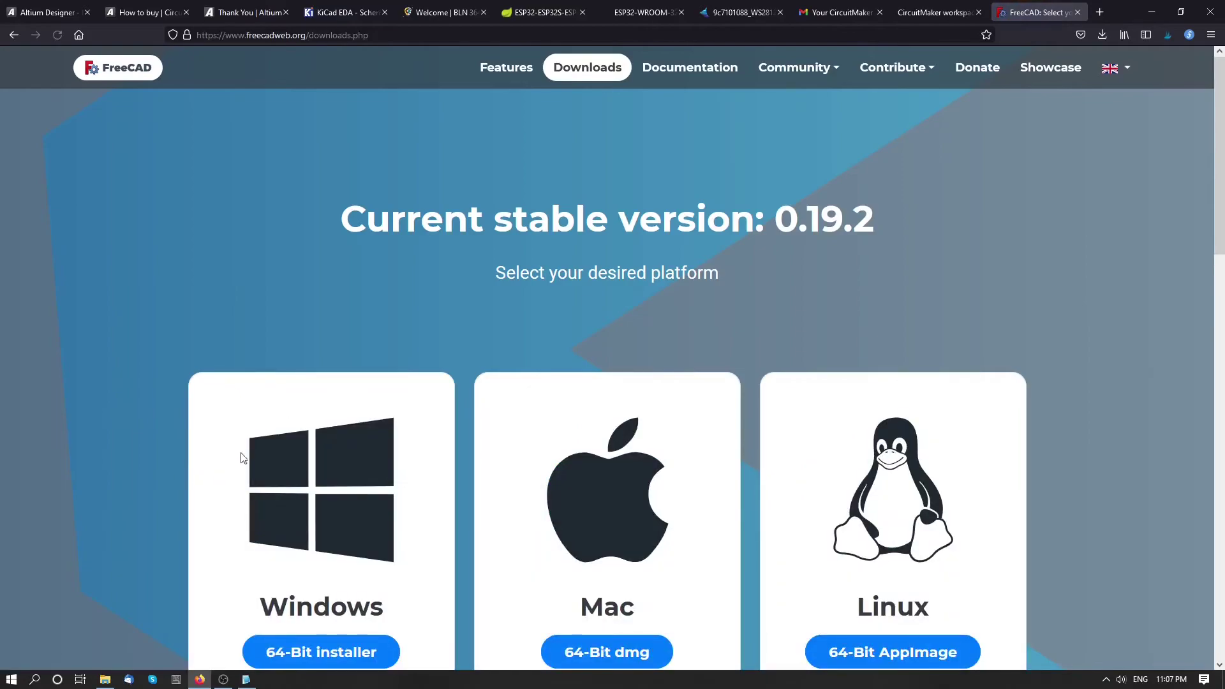
pyautogui.scroll(-2, 312, 501)
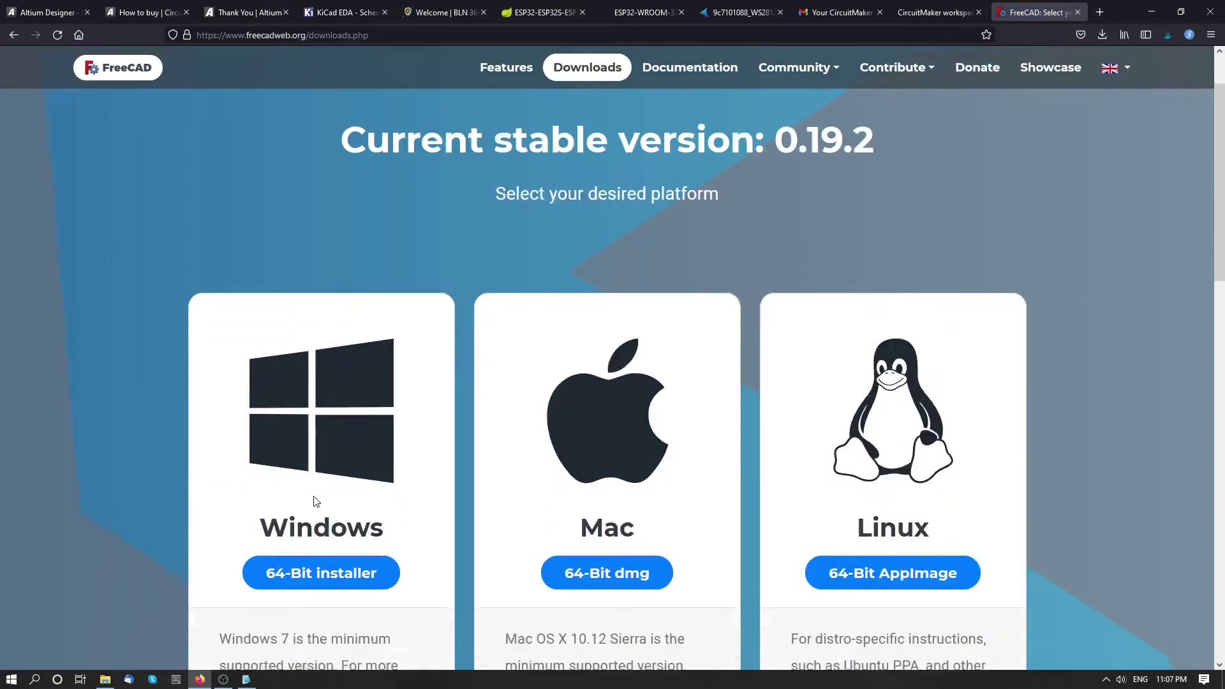
pyautogui.click(316, 564)
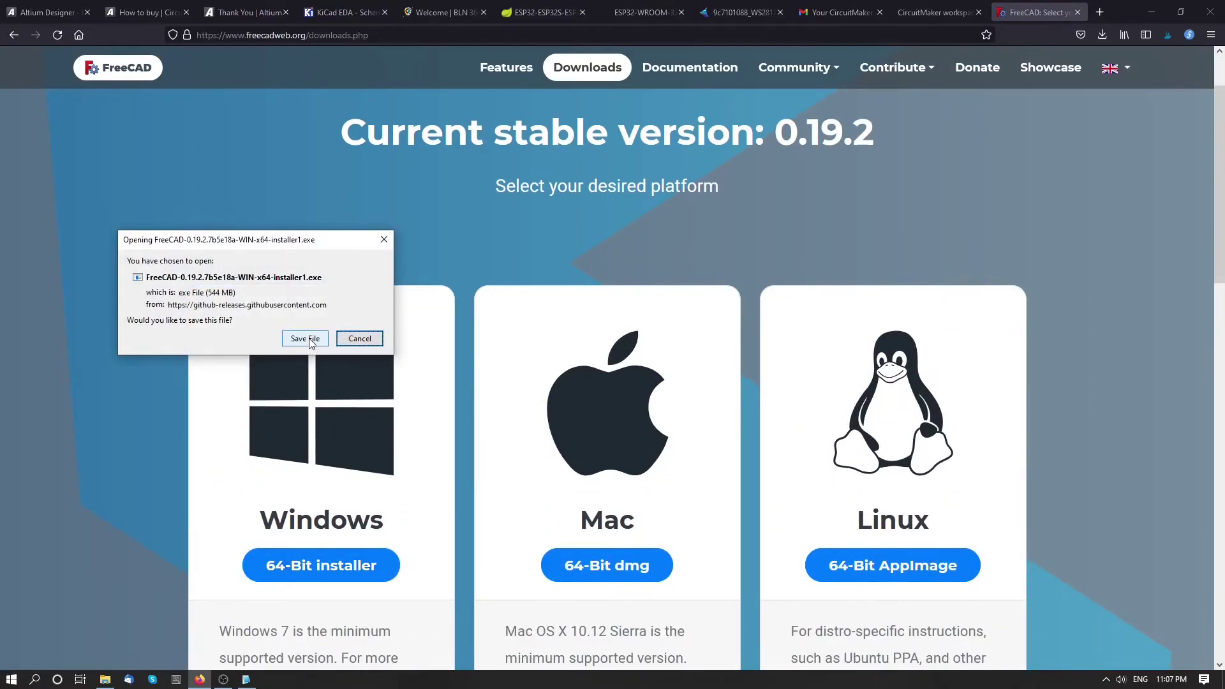
pyautogui.click(306, 338)
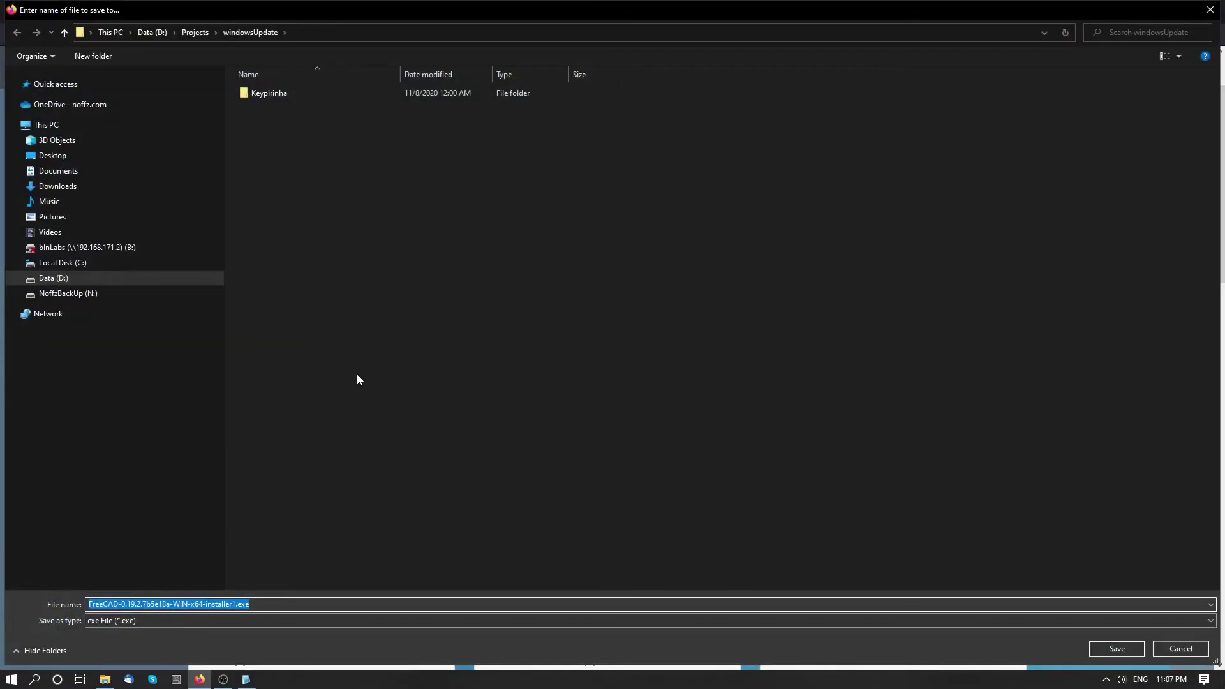
pyautogui.click(1113, 648)
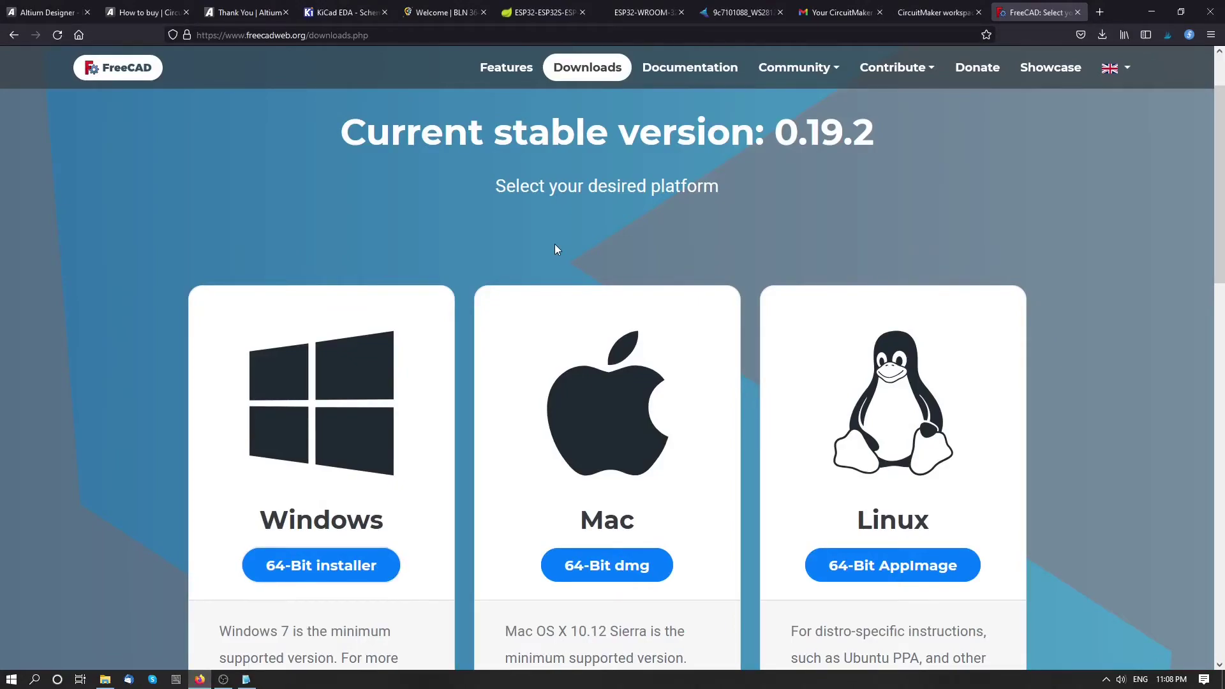
# Install FreeCAD 0.19.2 for all users with the default location and components
pyautogui.click(694, 446)
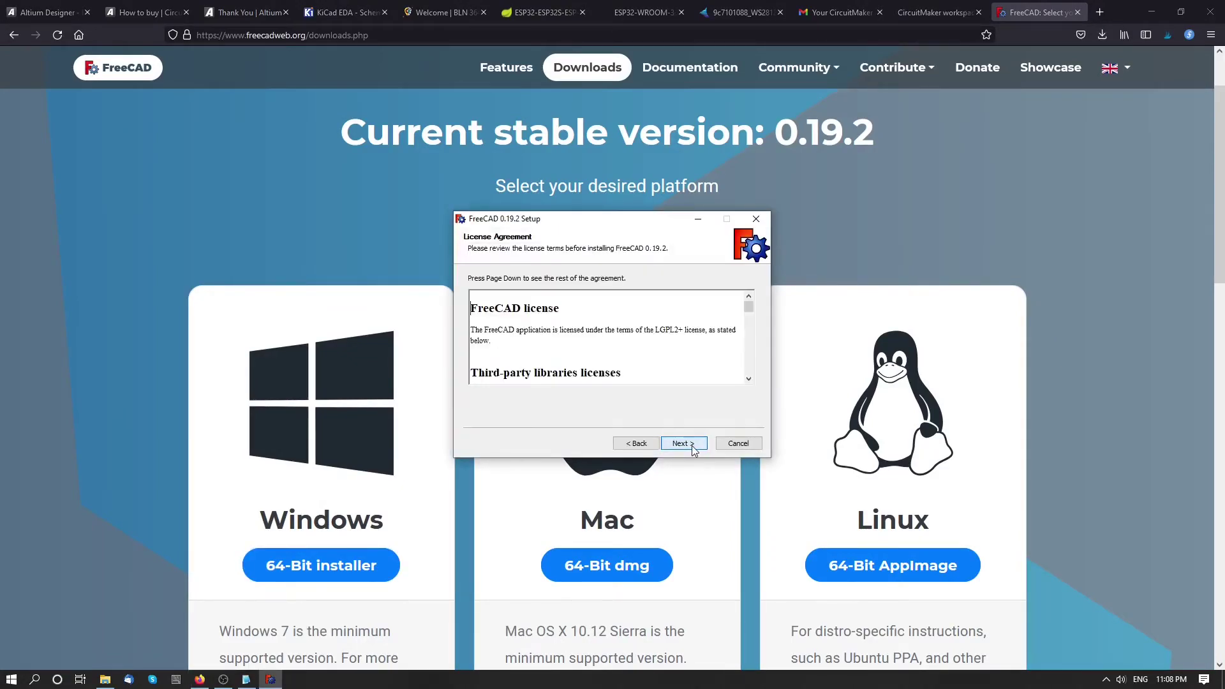
pyautogui.click(693, 446)
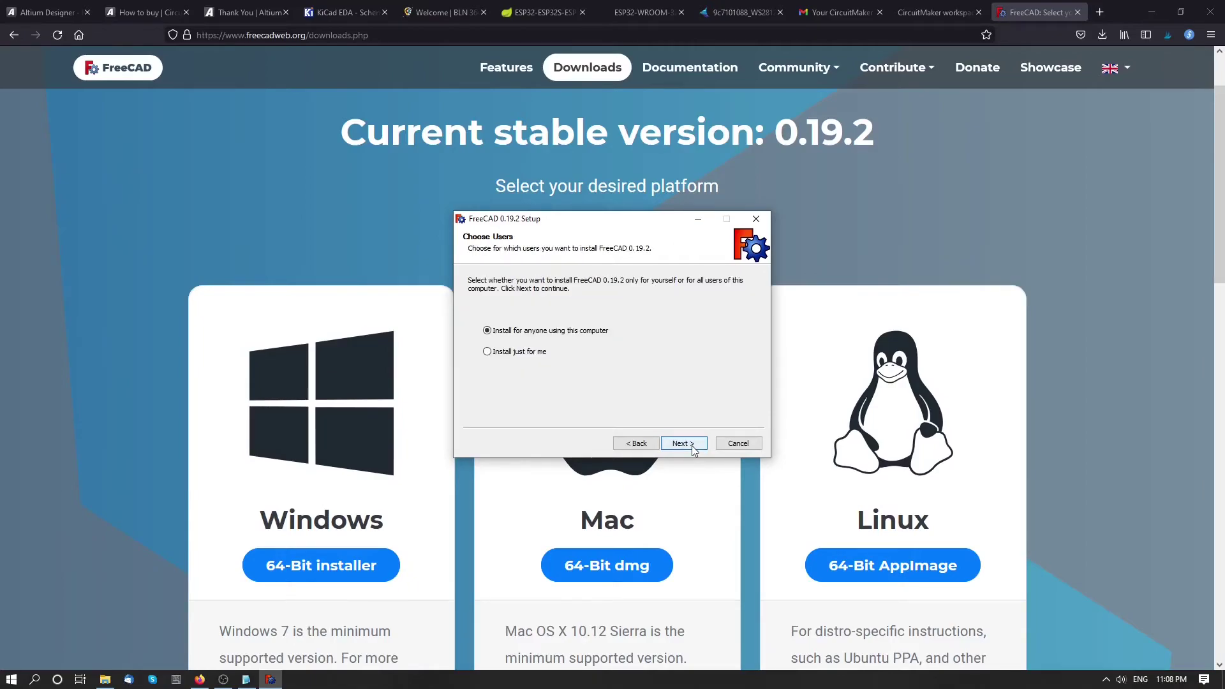
pyautogui.click(693, 444)
pyautogui.click(693, 446)
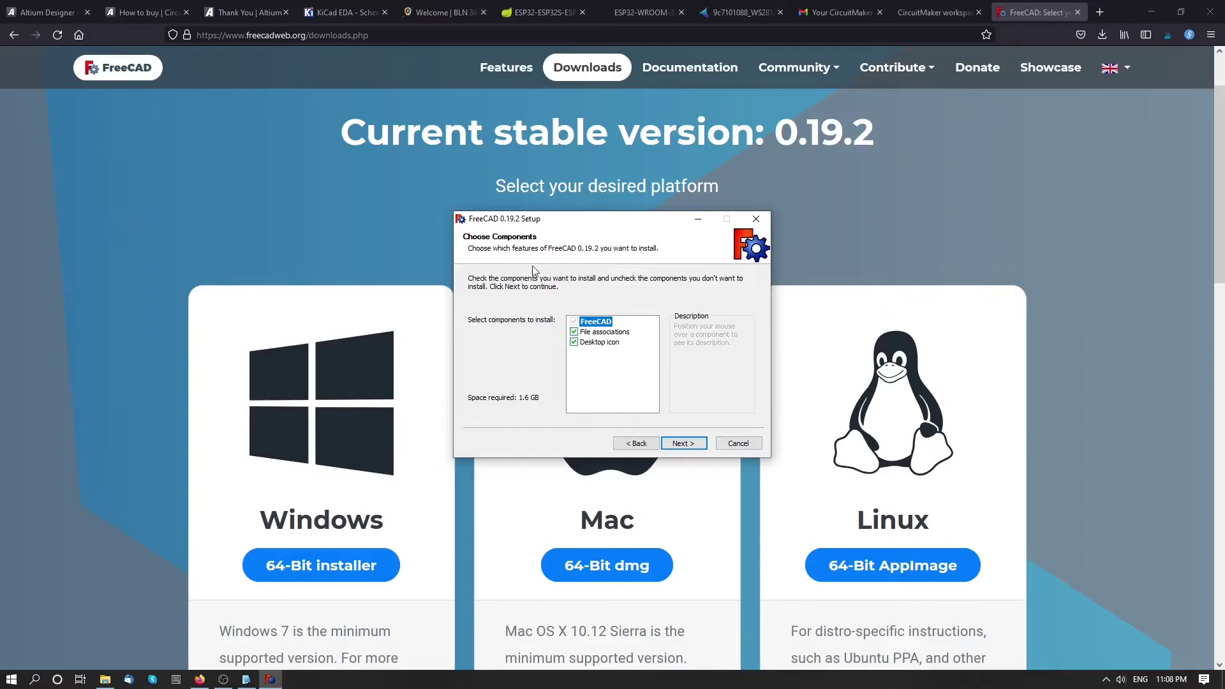
pyautogui.click(681, 444)
pyautogui.click(682, 444)
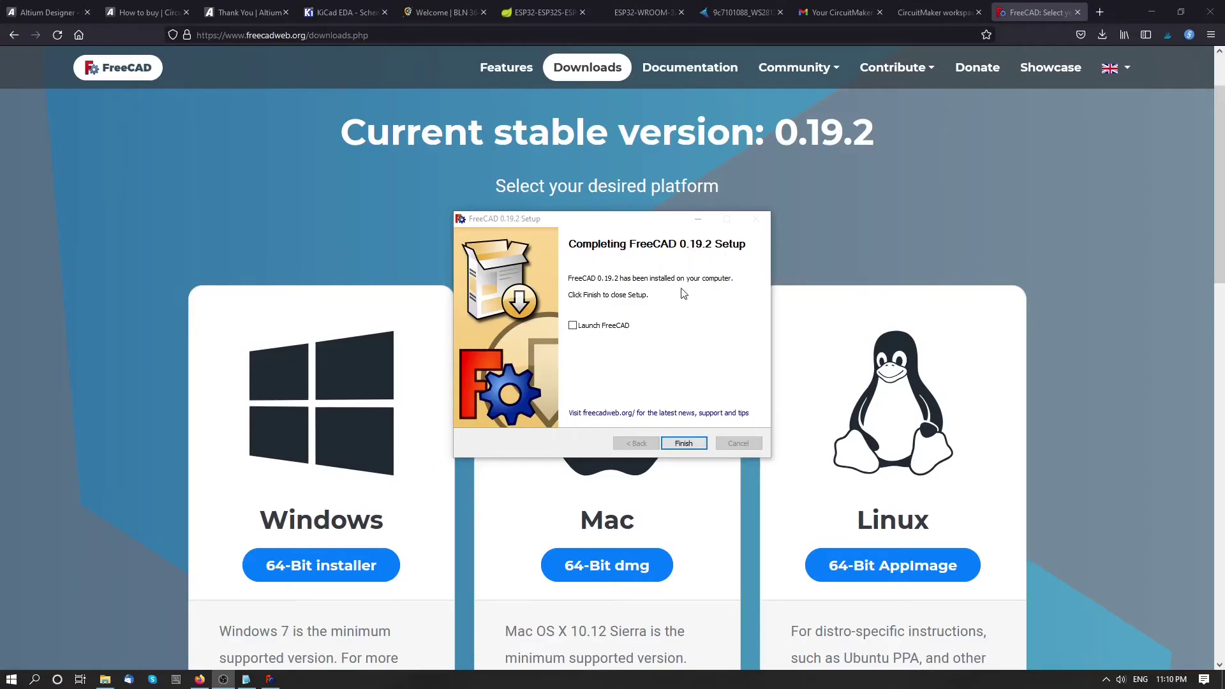
# Launch FreeCAD when setup finishes, then close it and minimize Firefox to show the desktop
pyautogui.click(622, 326)
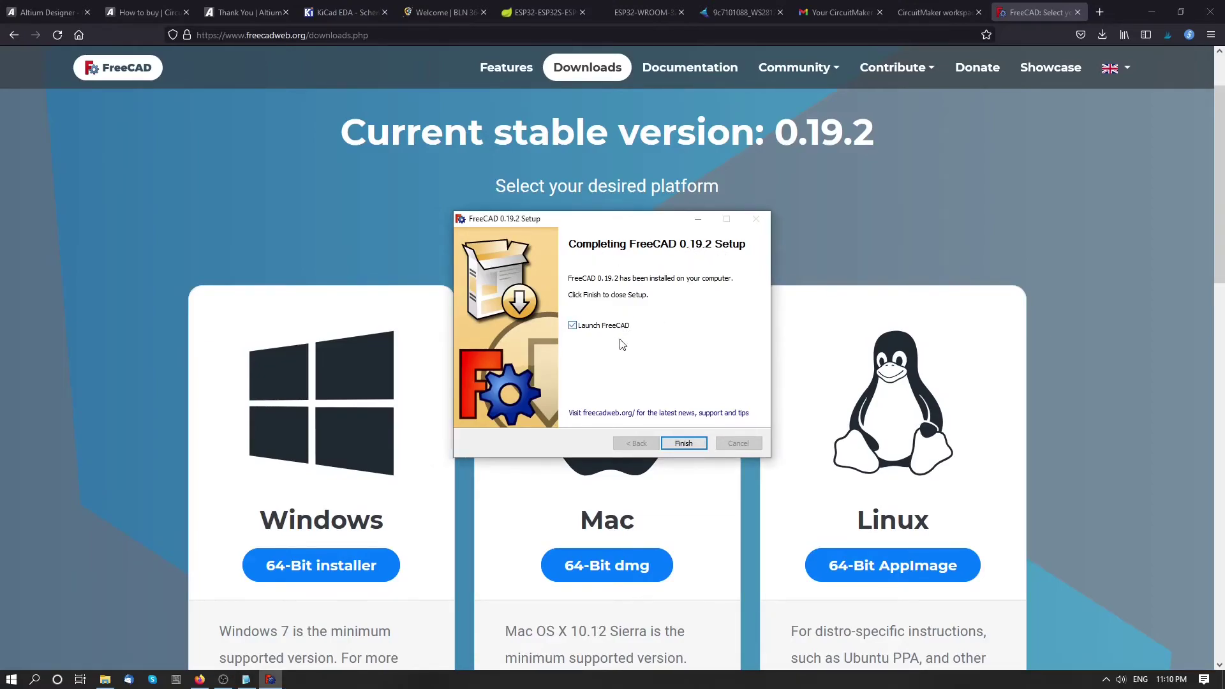
pyautogui.click(683, 443)
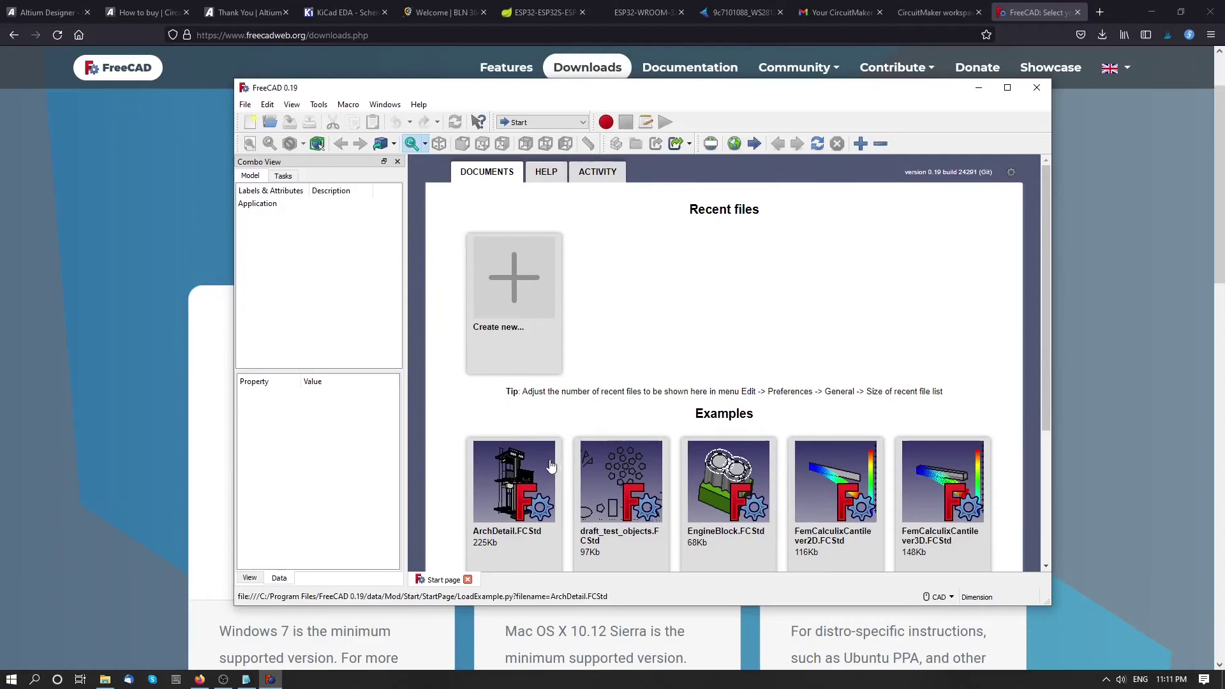
pyautogui.click(1028, 96)
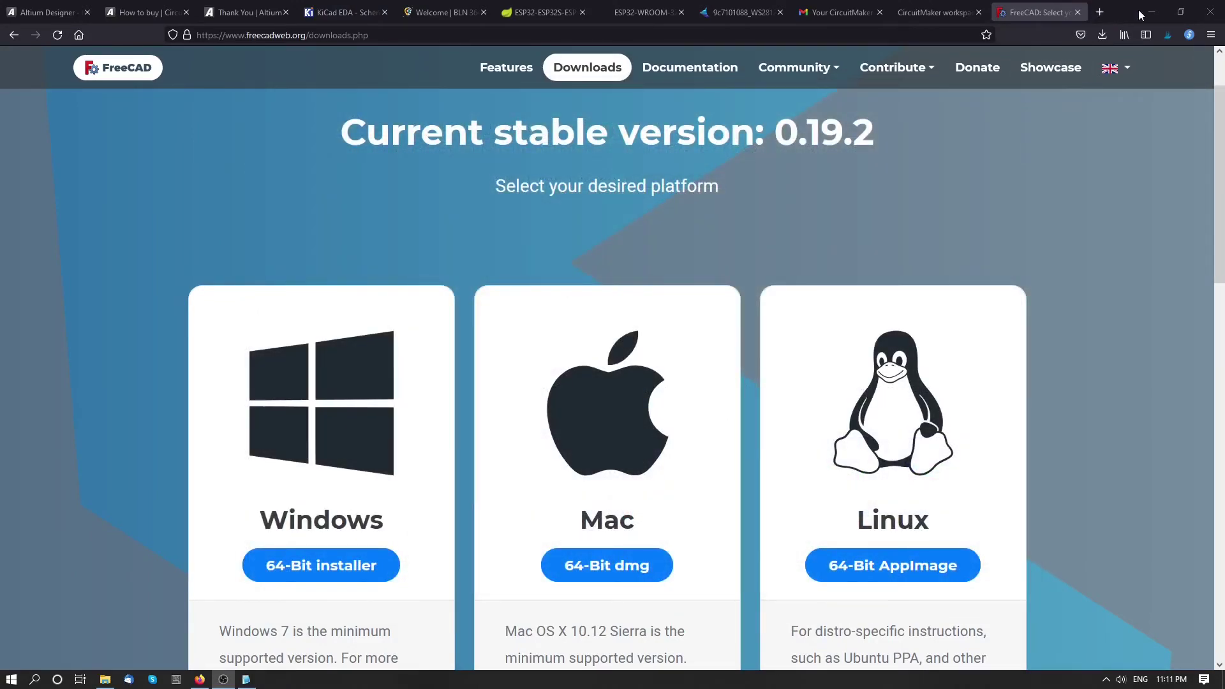
pyautogui.click(1145, 13)
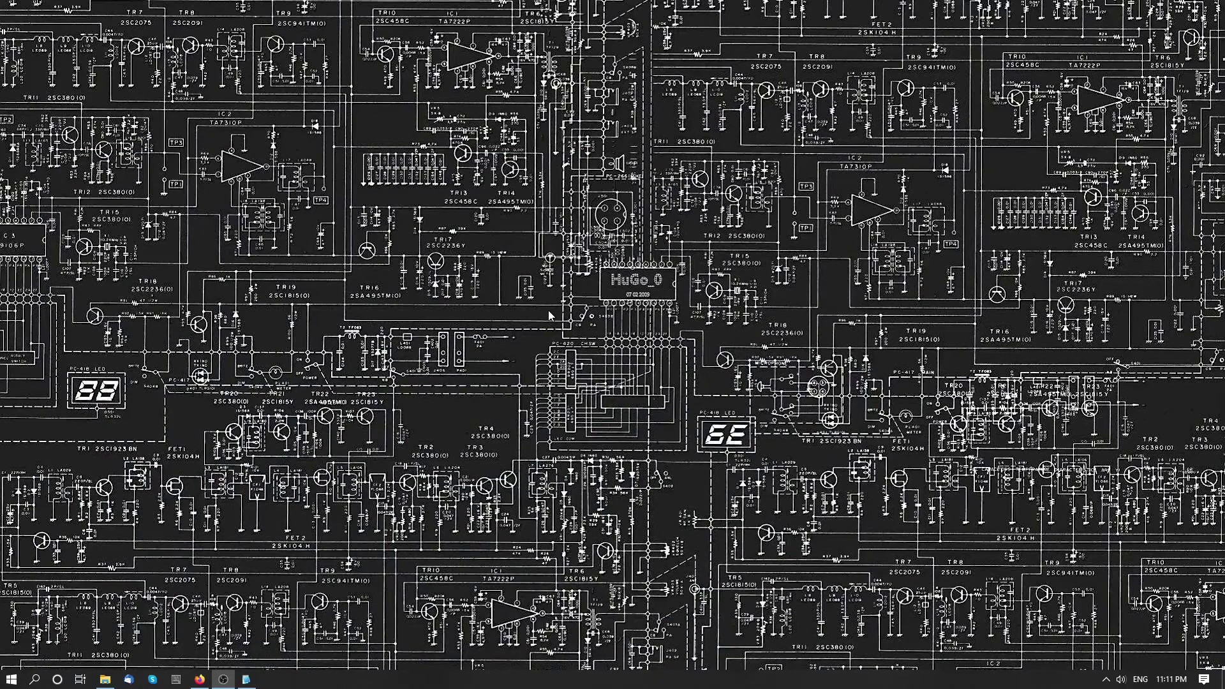
# Search the Keypirinha launcher for 'ki' to find KiCad
pyautogui.press('ctrl+super+k')
pyautogui.write('ki')
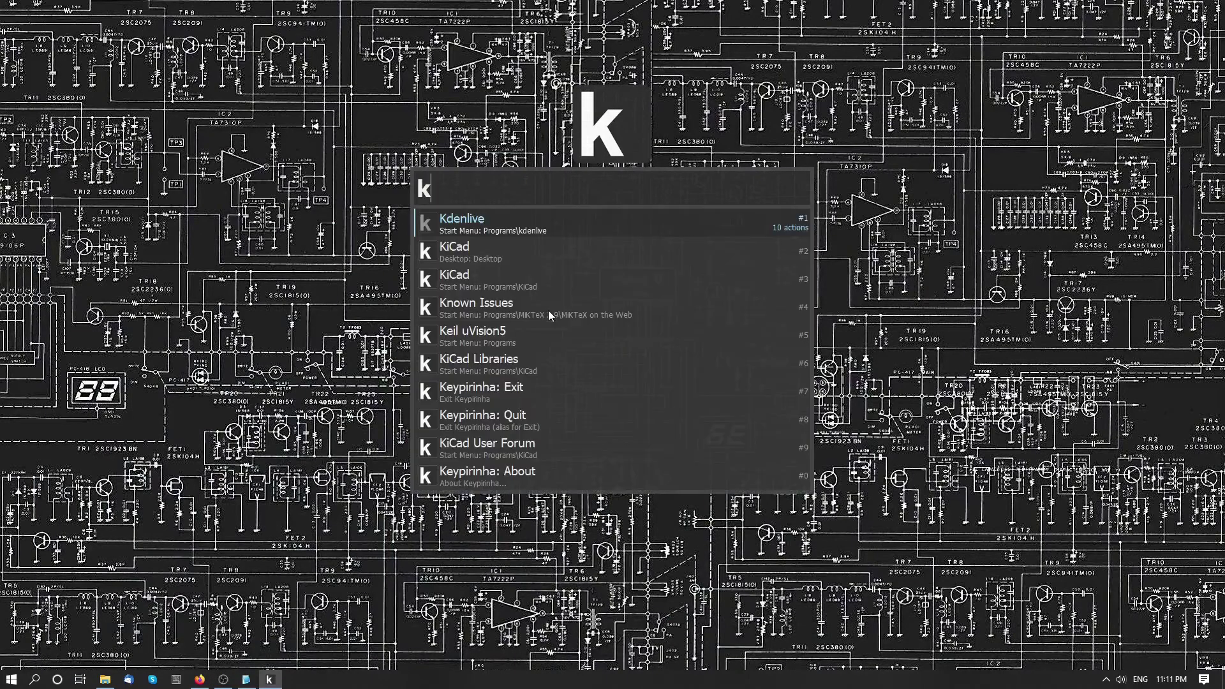